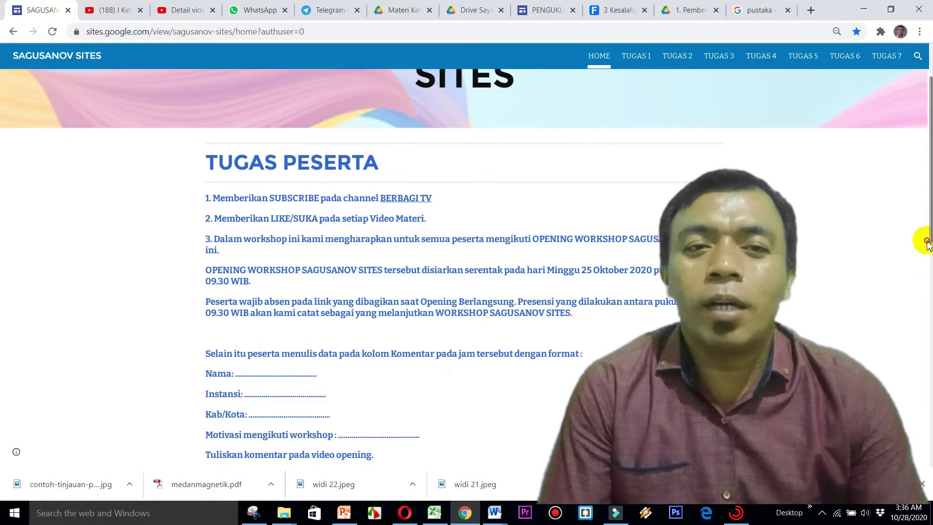
- Switch to Telegram and open the pinned message in the SITES - A group chat
{"action": "scroll", "coordinate": [925, 242], "scroll_direction": "down", "scroll_amount": 1}
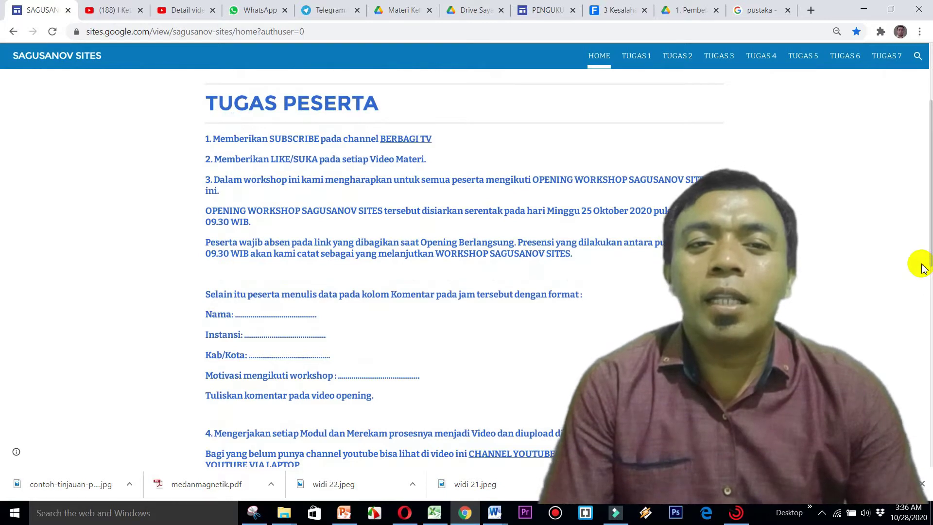
{"action": "left_click", "coordinate": [327, 9]}
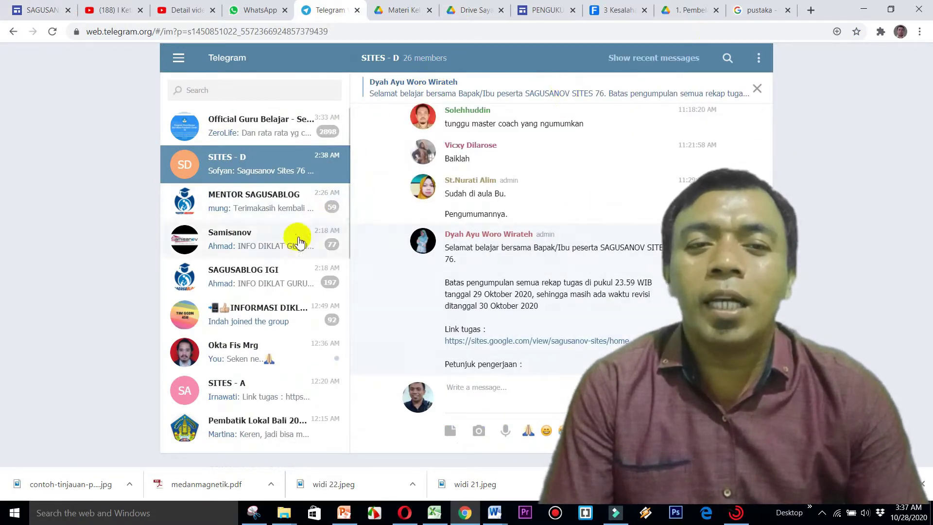
{"action": "left_click", "coordinate": [248, 389]}
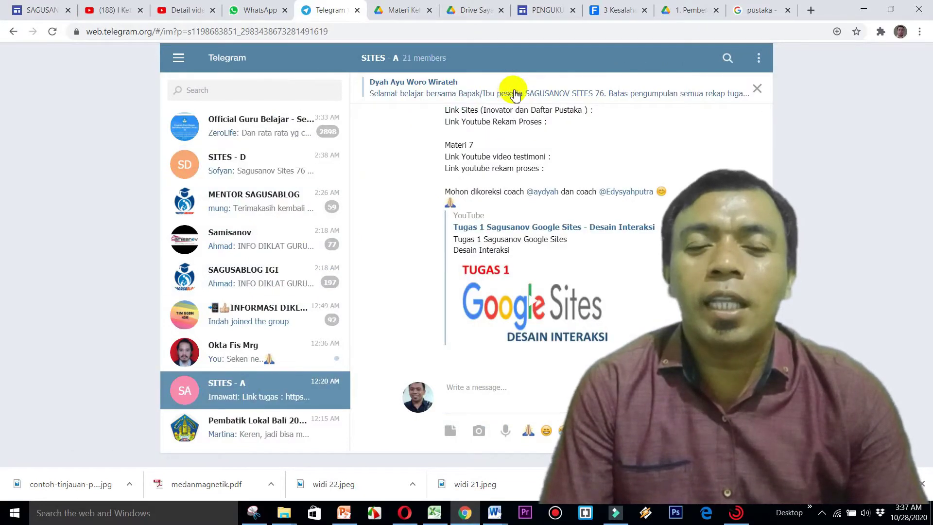
{"action": "left_click", "coordinate": [546, 94]}
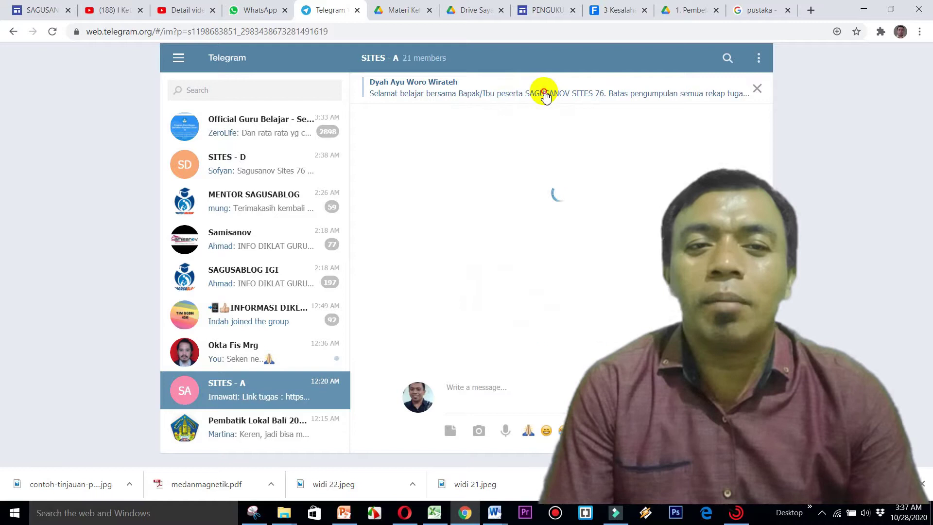
- Read the pinned message's instructions for Tugas 1 to Tugas 7, the page order and the submission format
{"action": "scroll", "coordinate": [766, 167], "scroll_direction": "down", "scroll_amount": 2}
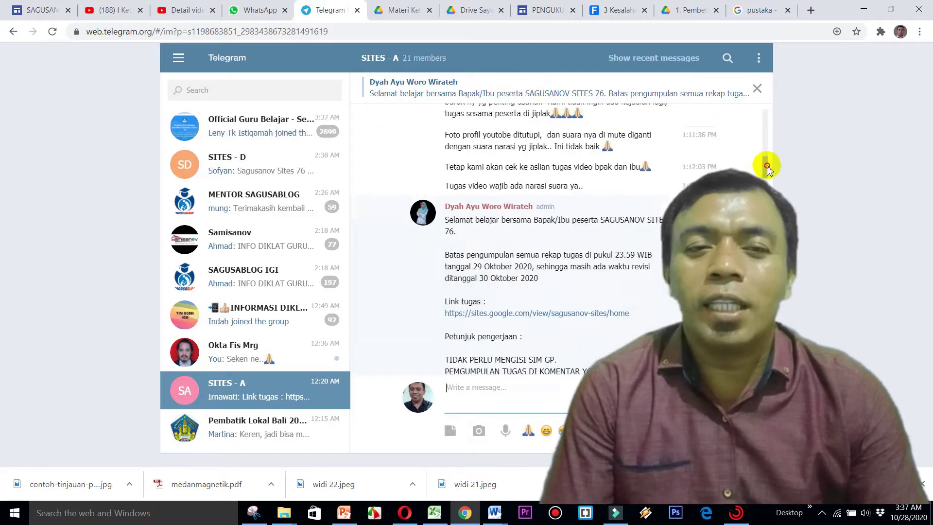
{"action": "scroll", "coordinate": [766, 166], "scroll_direction": "down", "scroll_amount": 5}
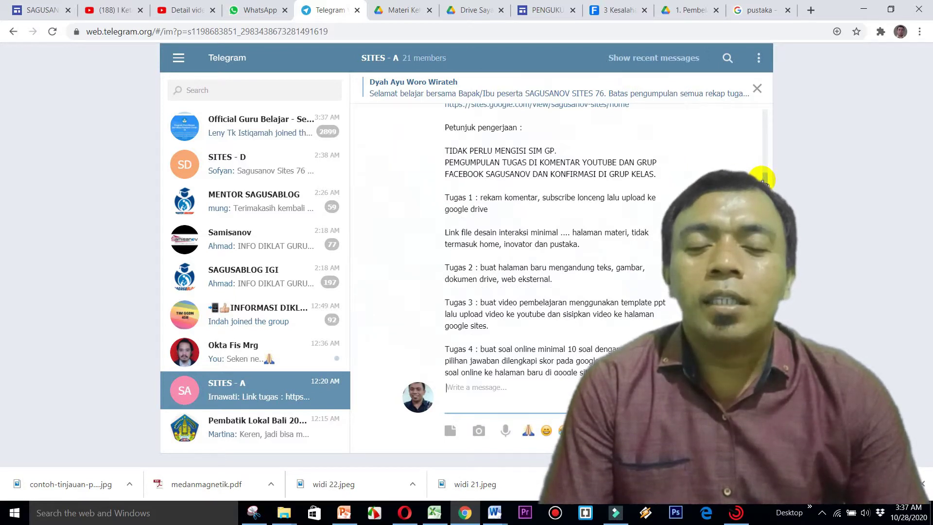
{"action": "left_click", "coordinate": [764, 181]}
{"action": "scroll", "coordinate": [766, 183], "scroll_direction": "down", "scroll_amount": 2}
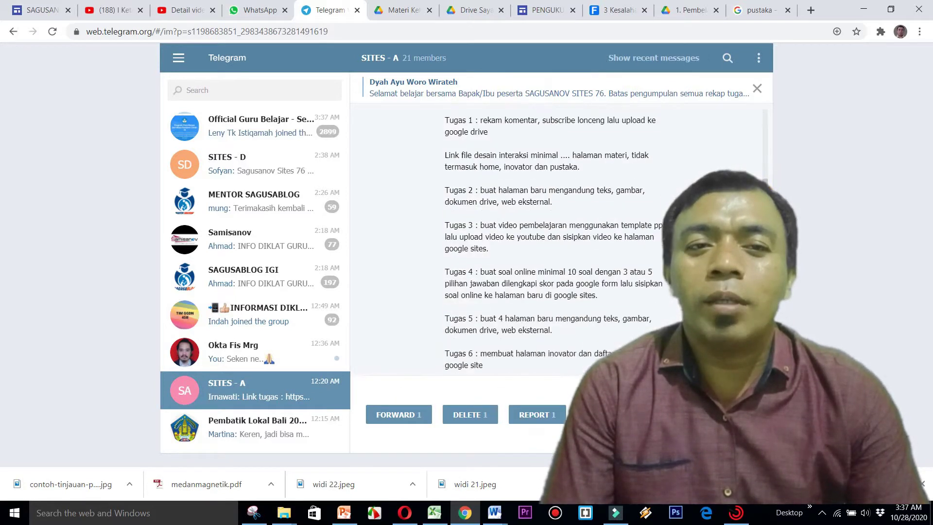
{"action": "key", "text": "Escape"}
{"action": "scroll", "coordinate": [774, 189], "scroll_direction": "down", "scroll_amount": 9}
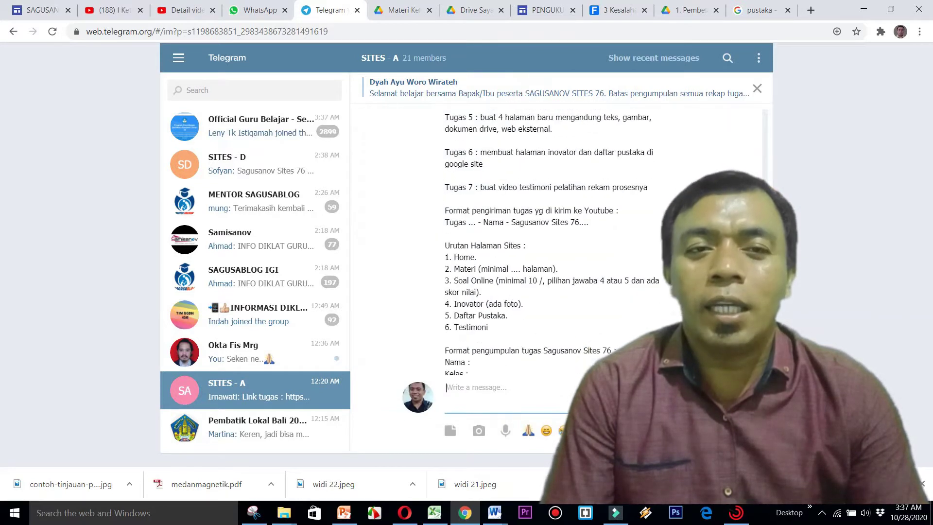
{"action": "scroll", "coordinate": [774, 189], "scroll_direction": "down", "scroll_amount": 8}
{"action": "scroll", "coordinate": [774, 189], "scroll_direction": "up", "scroll_amount": 6}
{"action": "scroll", "coordinate": [774, 189], "scroll_direction": "up", "scroll_amount": 7}
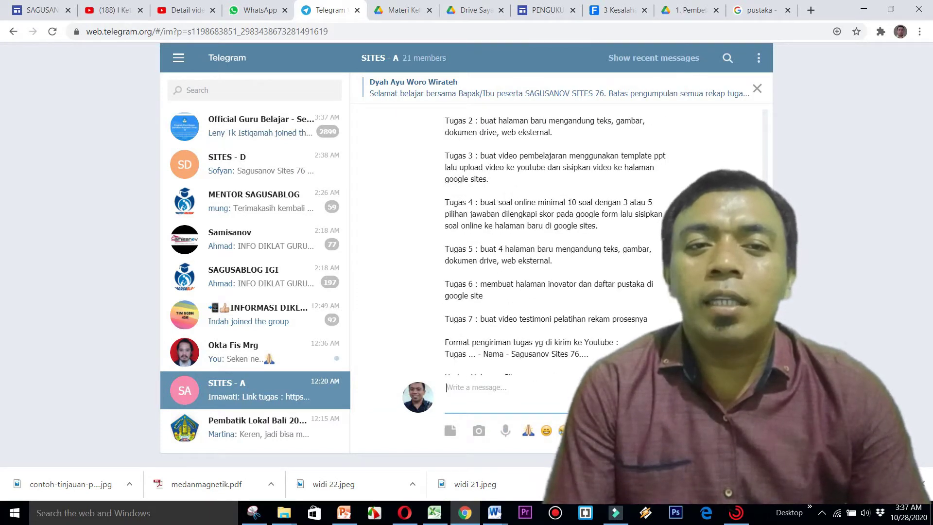
{"action": "scroll", "coordinate": [758, 177], "scroll_direction": "up", "scroll_amount": 5}
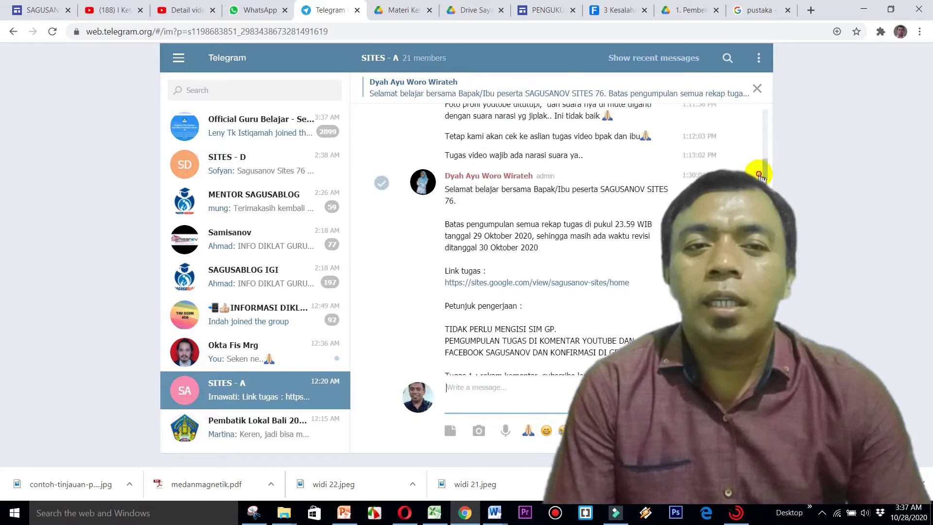
{"action": "scroll", "coordinate": [758, 178], "scroll_direction": "down", "scroll_amount": 1}
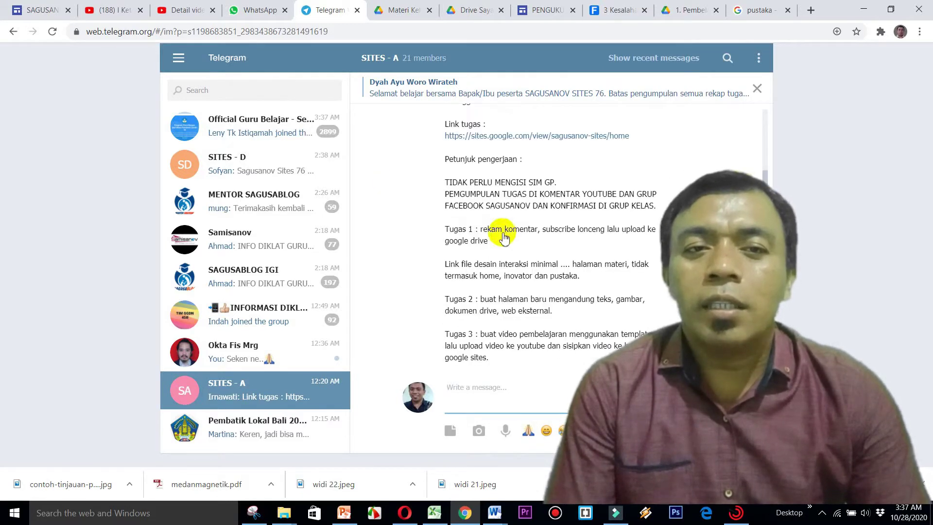
{"action": "mouse_move", "coordinate": [765, 180]}
{"action": "left_mouse_down"}
{"action": "mouse_move", "coordinate": [756, 146]}
{"action": "mouse_move", "coordinate": [751, 173]}
{"action": "left_mouse_up"}
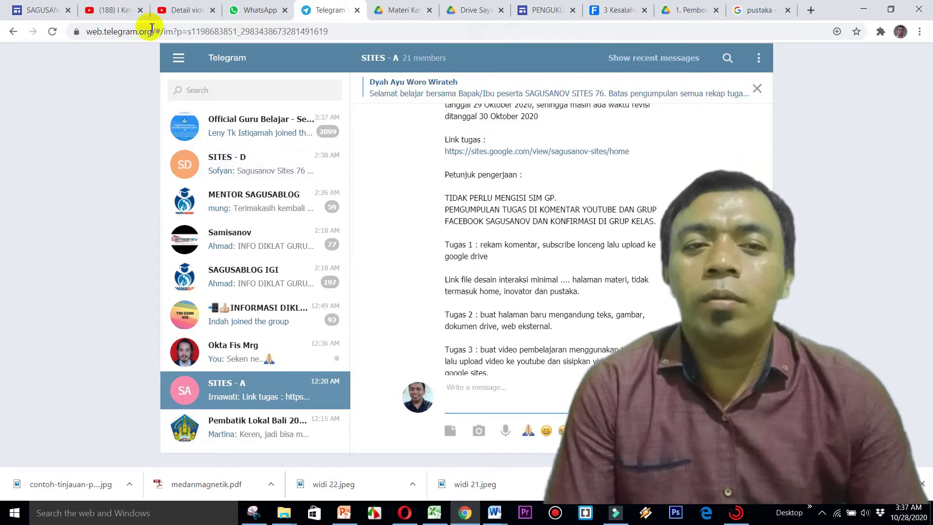
- Return to the SAGUSANOV SITES home page and review the participant tasks down to the MATERI SAGUSANOV SITES list
{"action": "left_click", "coordinate": [36, 10]}
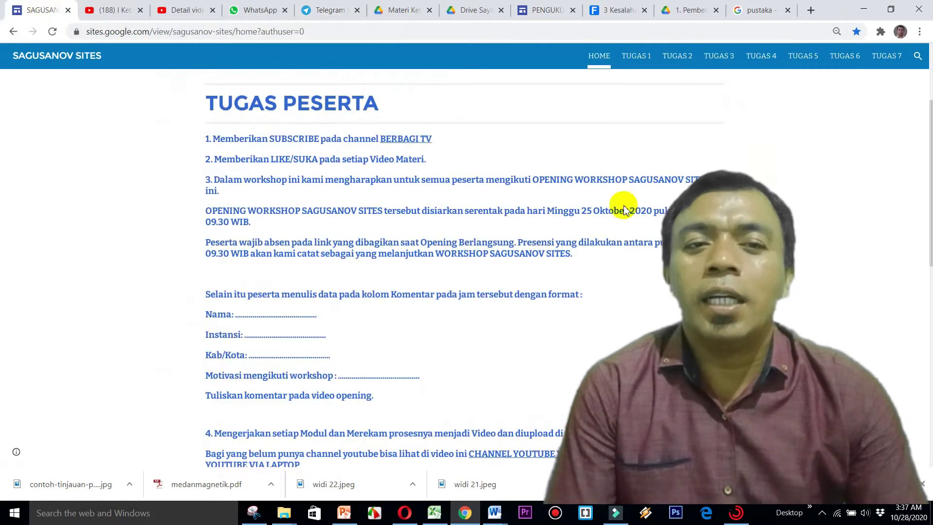
{"action": "left_click_drag", "start_coordinate": [928, 144], "coordinate": [929, 184]}
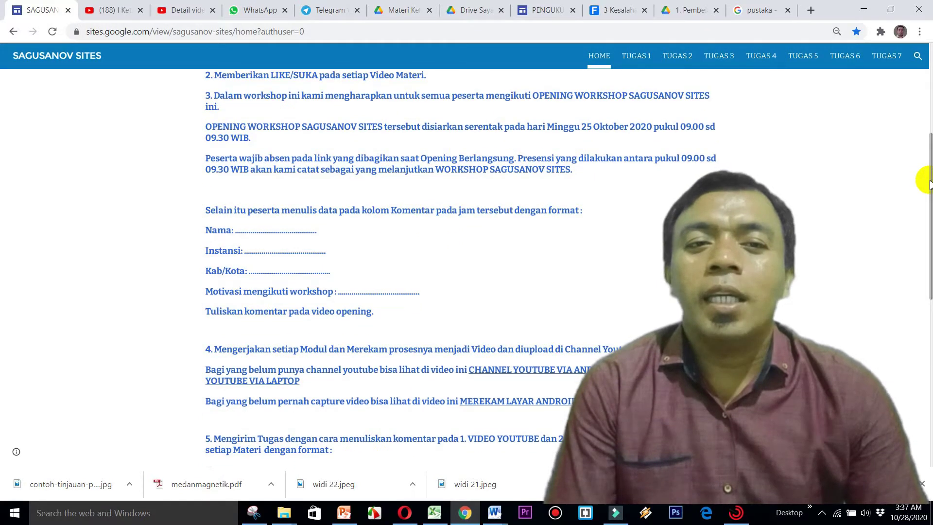
{"action": "left_click_drag", "start_coordinate": [930, 183], "coordinate": [899, 343]}
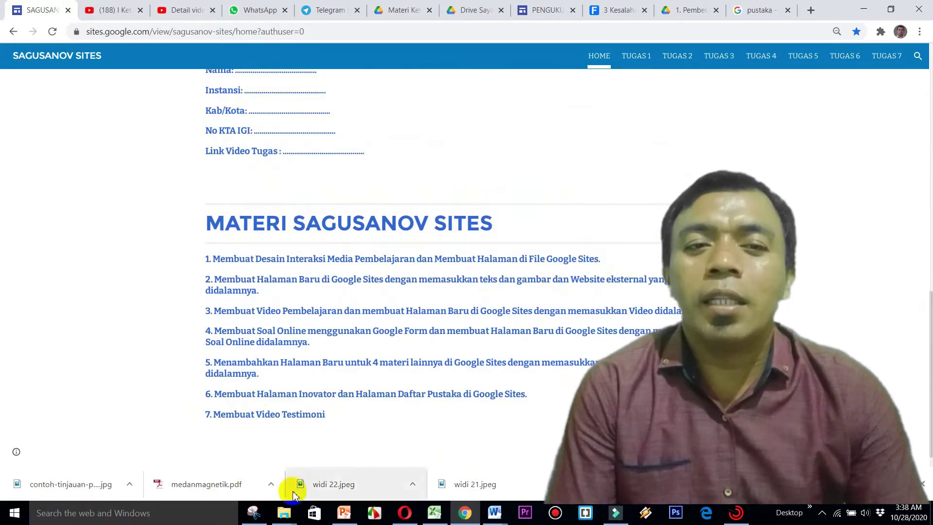
- Switch to File Explorer and look up the interaction design document in the Tugas 1 folder of Google Sites
{"action": "left_click", "coordinate": [285, 516]}
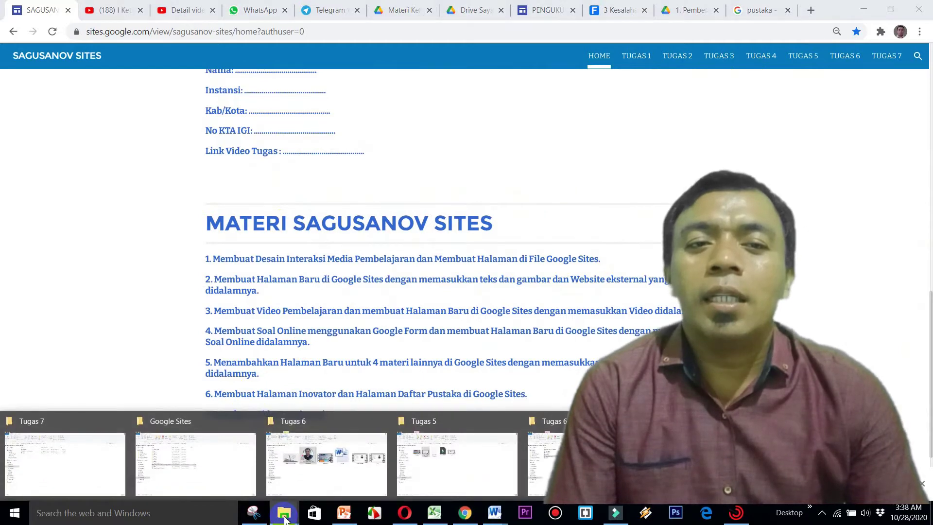
{"action": "left_click", "coordinate": [175, 467]}
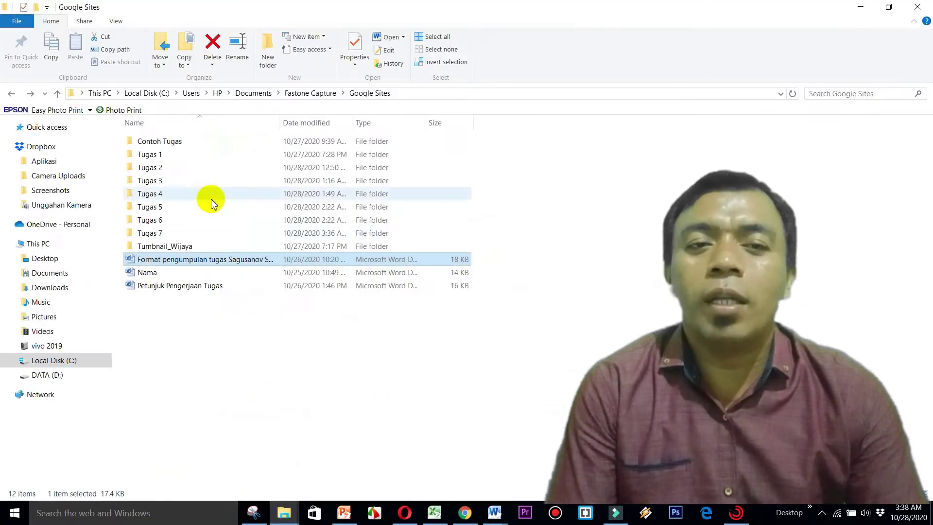
{"action": "double_click", "coordinate": [207, 157]}
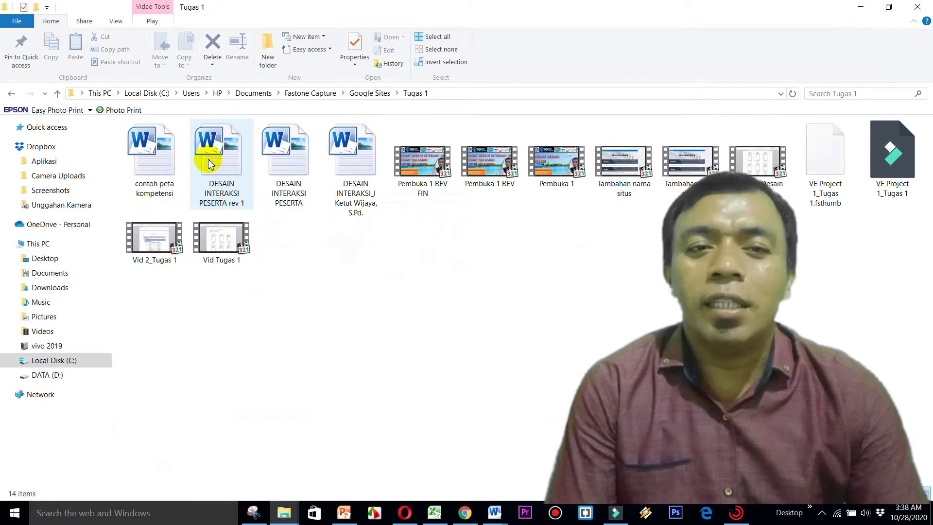
{"action": "left_click", "coordinate": [342, 204]}
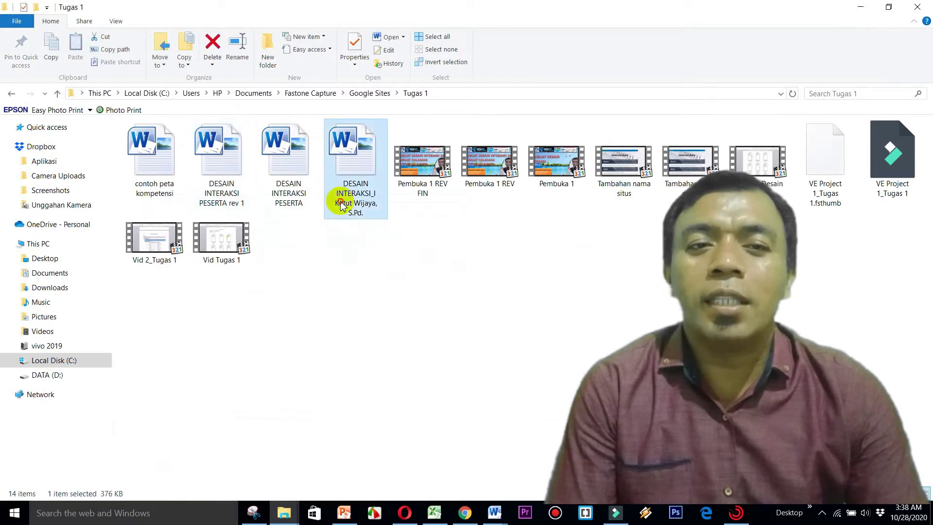
{"action": "left_click", "coordinate": [440, 283]}
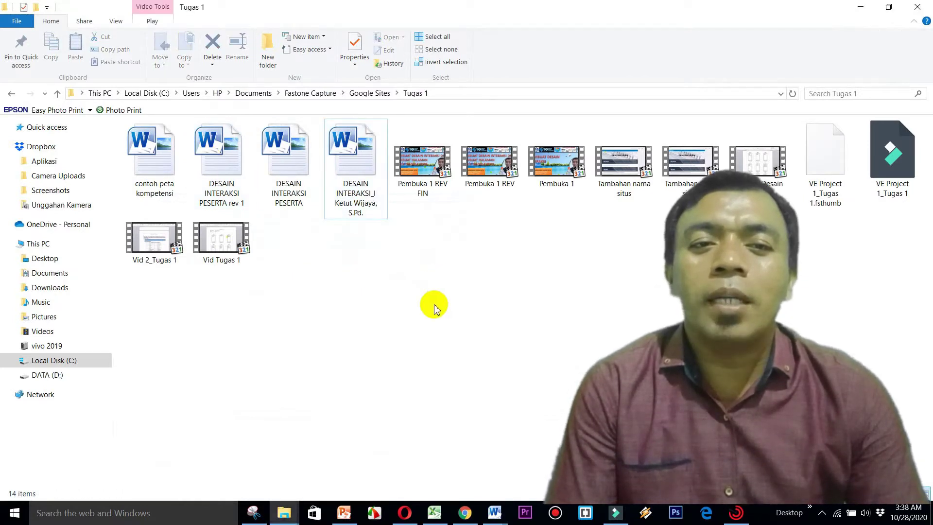
- Switch to the DESAIN INTERAKSI document in Word and examine its page diagram with the linking arrows
{"action": "left_click", "coordinate": [501, 519]}
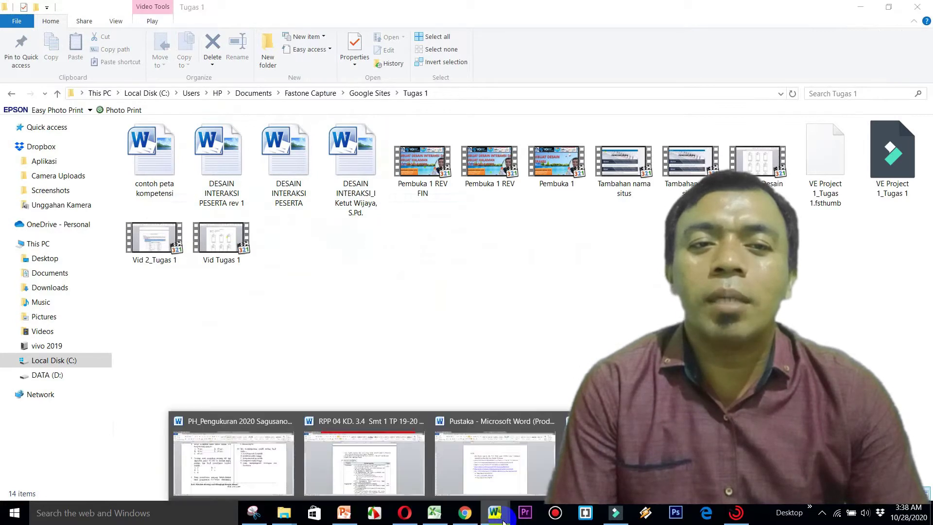
{"action": "left_click", "coordinate": [627, 459]}
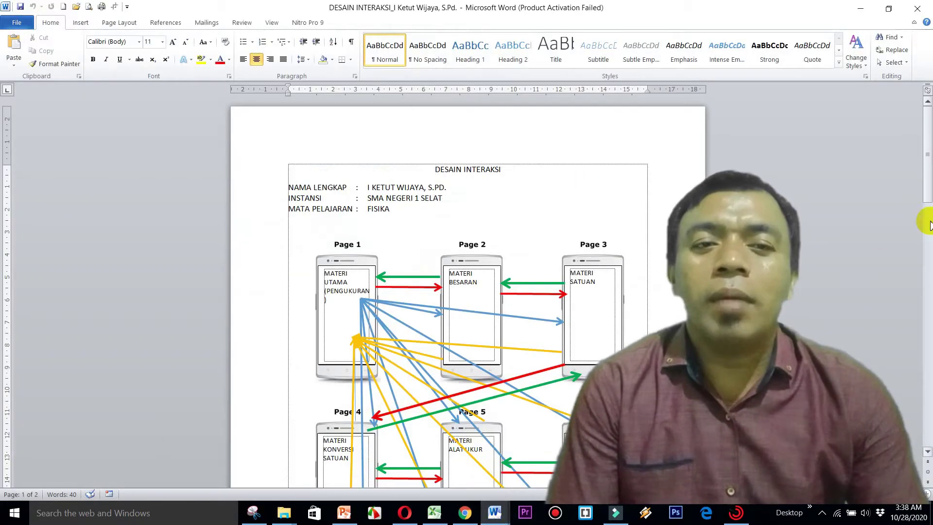
{"action": "mouse_move", "coordinate": [929, 173]}
{"action": "left_mouse_down"}
{"action": "mouse_move", "coordinate": [922, 200]}
{"action": "mouse_move", "coordinate": [923, 185]}
{"action": "left_mouse_up"}
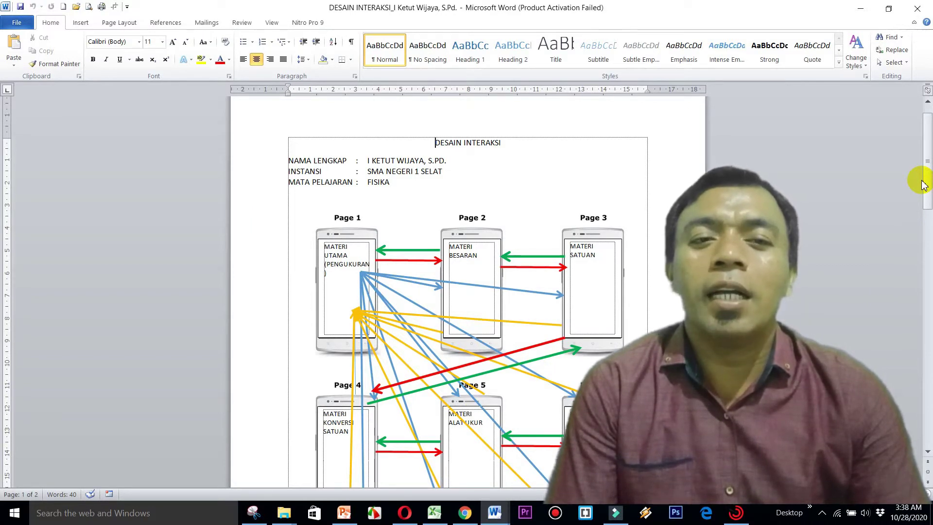
{"action": "left_click_drag", "start_coordinate": [922, 181], "coordinate": [913, 236]}
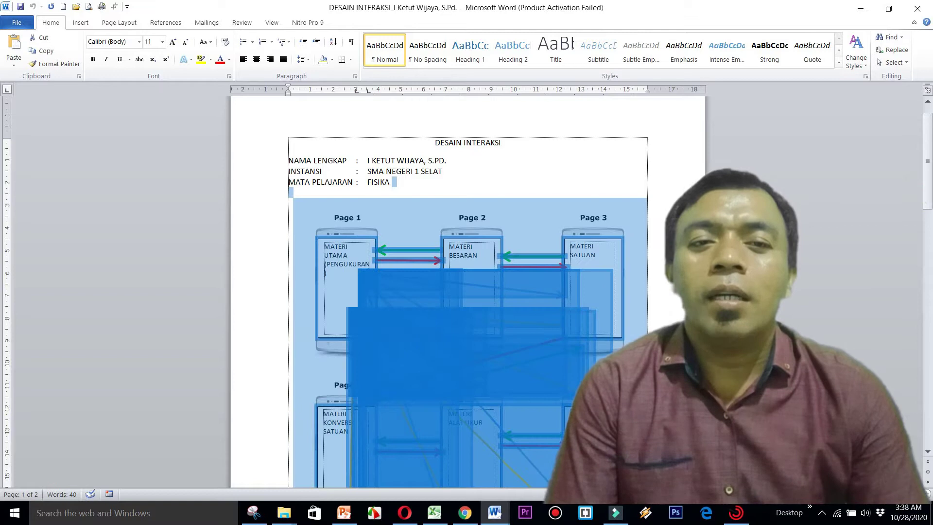
{"action": "left_click", "coordinate": [882, 194]}
{"action": "mouse_move", "coordinate": [920, 183]}
{"action": "left_mouse_down"}
{"action": "mouse_move", "coordinate": [923, 141]}
{"action": "mouse_move", "coordinate": [910, 192]}
{"action": "mouse_move", "coordinate": [910, 173]}
{"action": "left_mouse_up"}
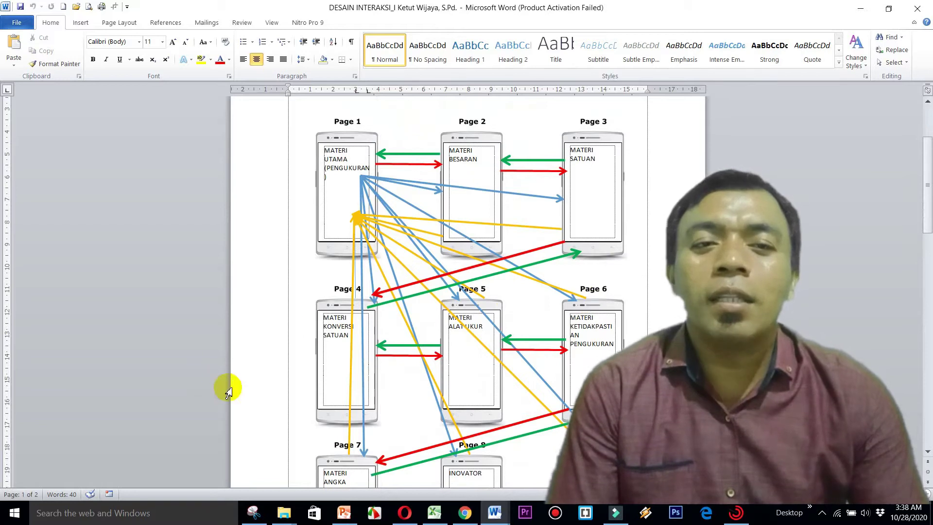
- Switch to the PENGUKURAN site editor in Chrome, check the publish review for unpublished changes, and return to the editor
{"action": "left_click", "coordinate": [464, 515]}
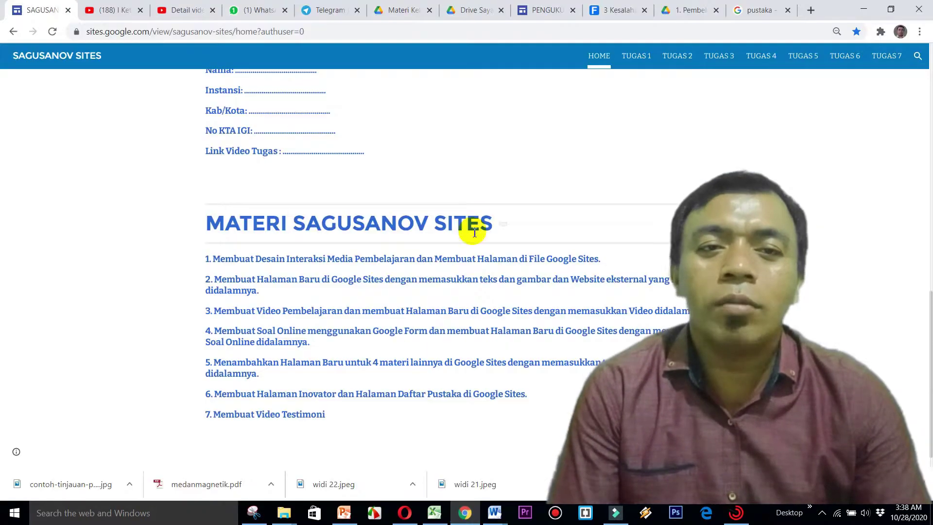
{"action": "left_click", "coordinate": [544, 10]}
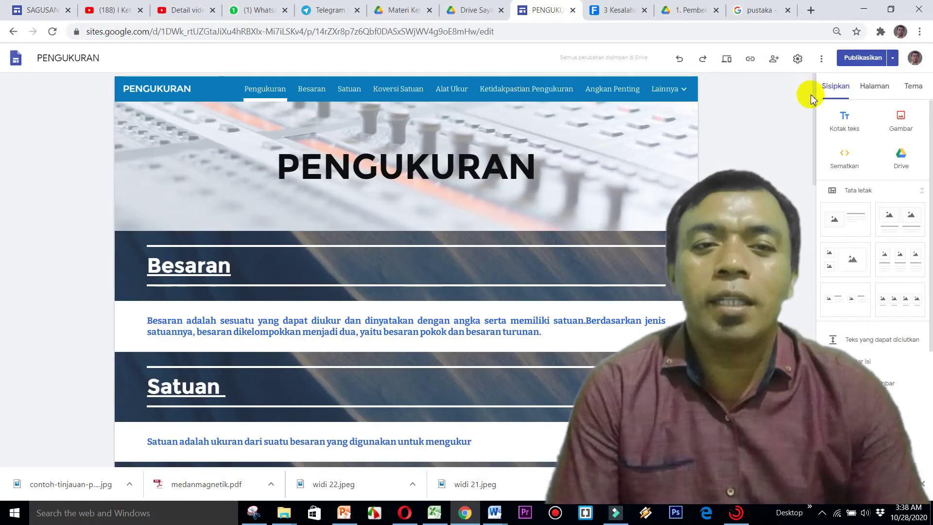
{"action": "mouse_move", "coordinate": [816, 89]}
{"action": "left_mouse_down"}
{"action": "mouse_move", "coordinate": [816, 110]}
{"action": "mouse_move", "coordinate": [814, 92]}
{"action": "left_mouse_up"}
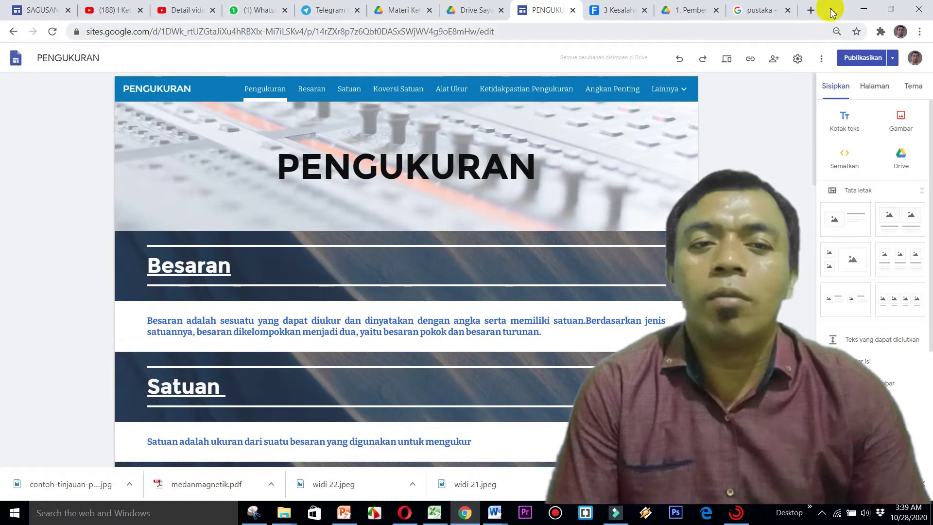
{"action": "left_click", "coordinate": [860, 61]}
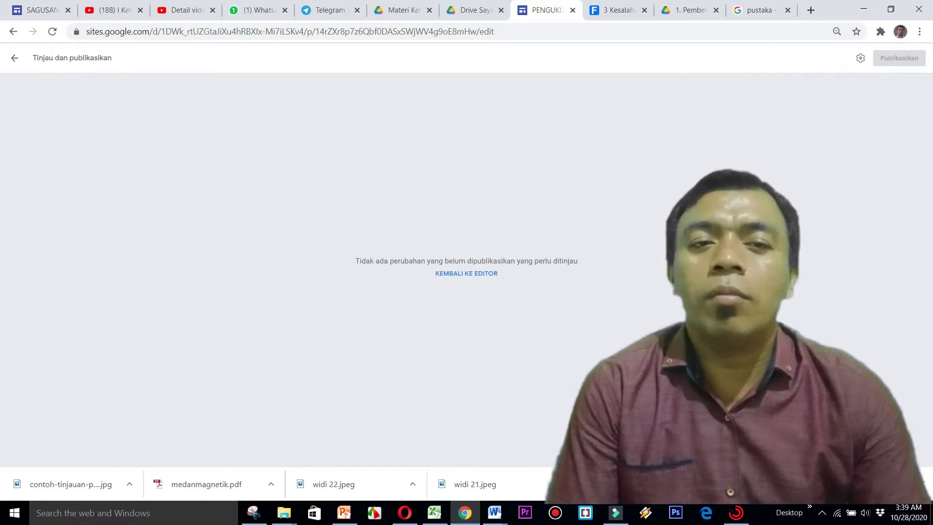
{"action": "left_click", "coordinate": [472, 278]}
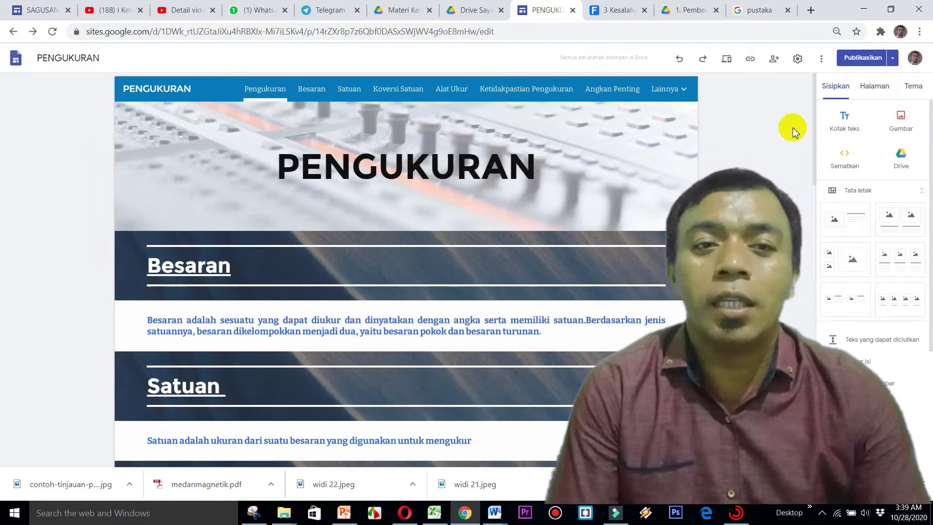
{"action": "left_click", "coordinate": [858, 66]}
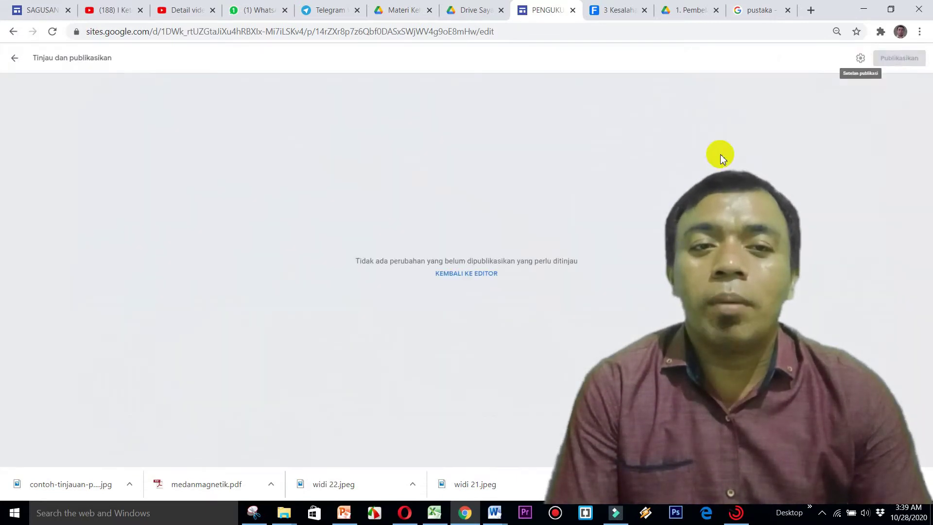
{"action": "left_click", "coordinate": [456, 278]}
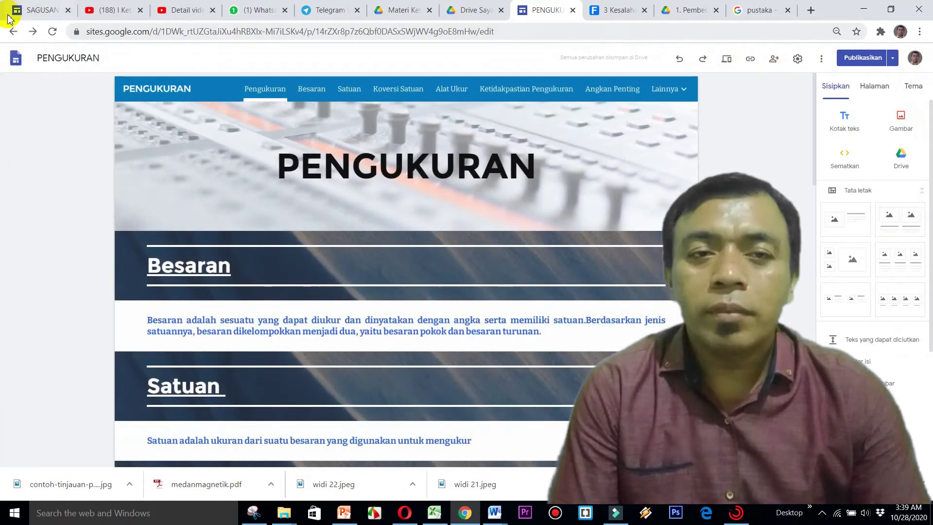
- Recheck the SAGUSANOV SITES material list and examine the PENGUKURAN page down to the embedded SMA NEGERI 1 SELAT website
{"action": "left_click", "coordinate": [34, 9]}
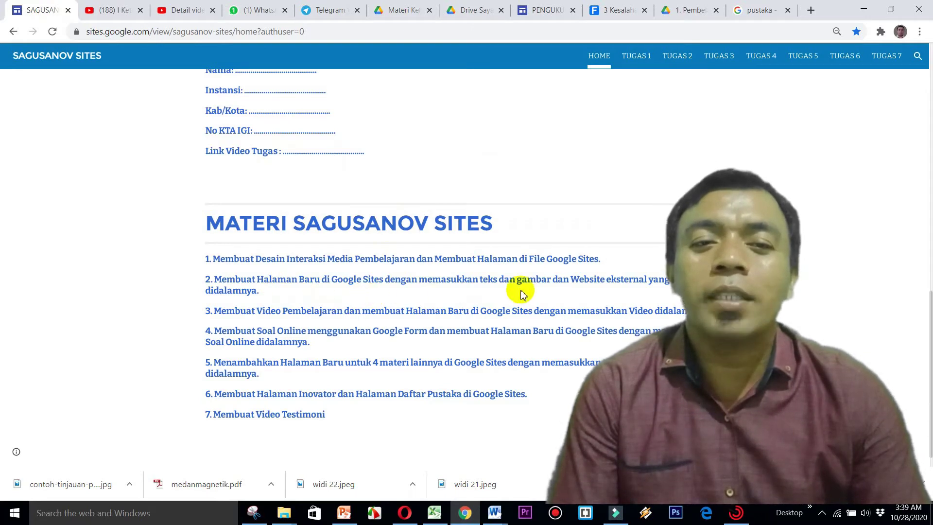
{"action": "left_click", "coordinate": [539, 10]}
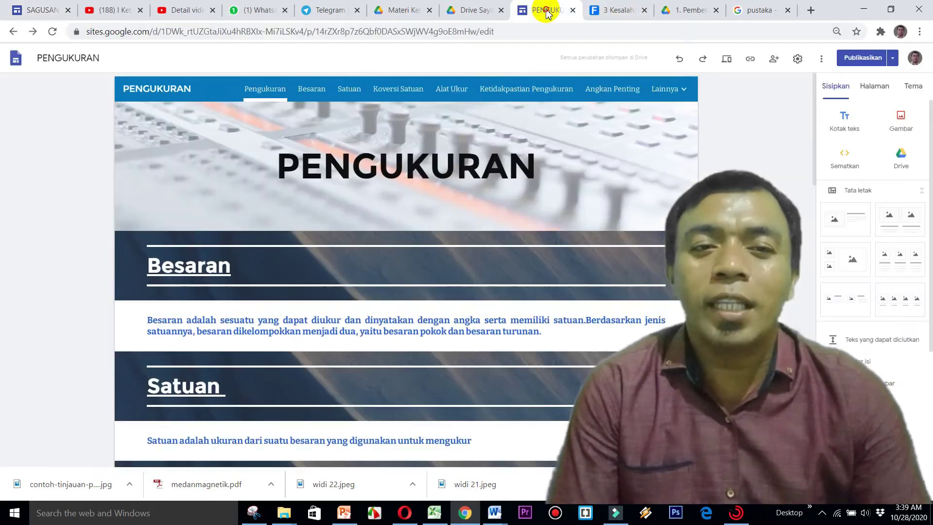
{"action": "left_click_drag", "start_coordinate": [813, 122], "coordinate": [803, 345]}
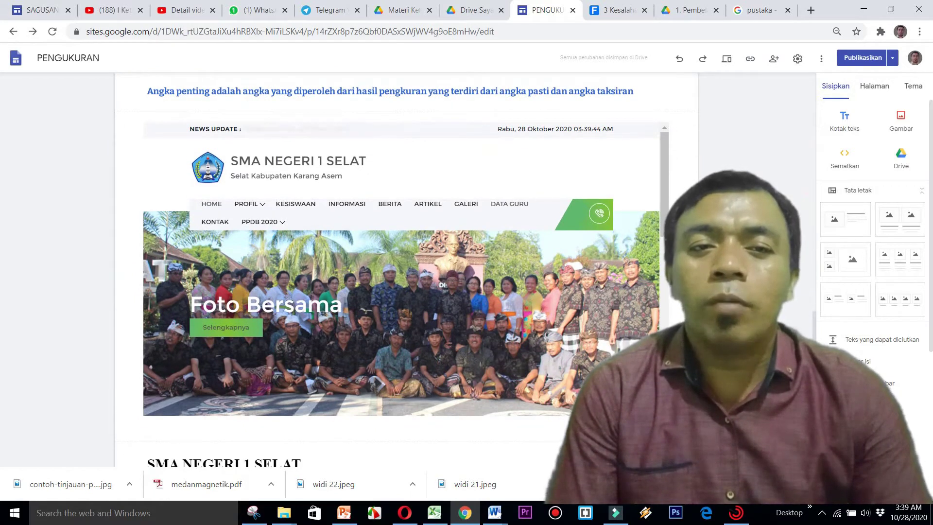
- Show the PENGUKURAN site's page list and look over the home page from its lower sections back up to the header
{"action": "left_click_drag", "start_coordinate": [814, 340], "coordinate": [796, 191]}
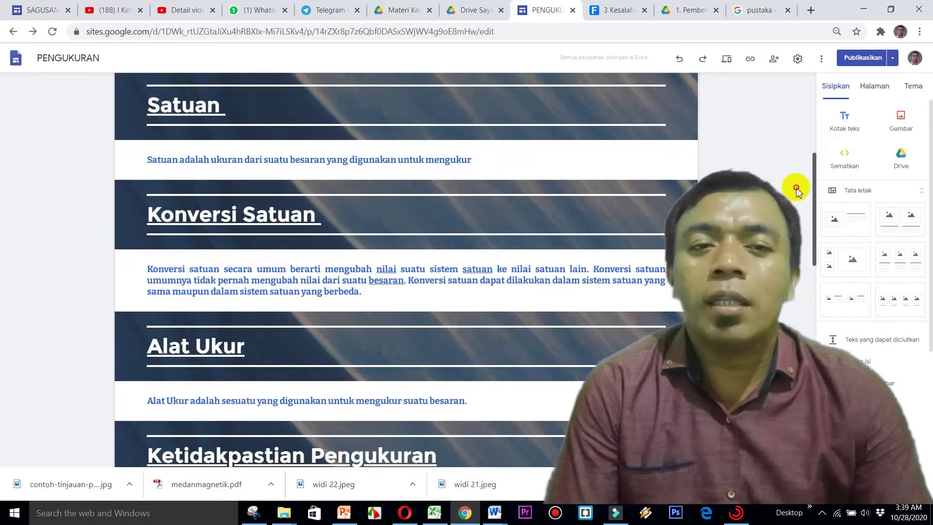
{"action": "left_click", "coordinate": [872, 88]}
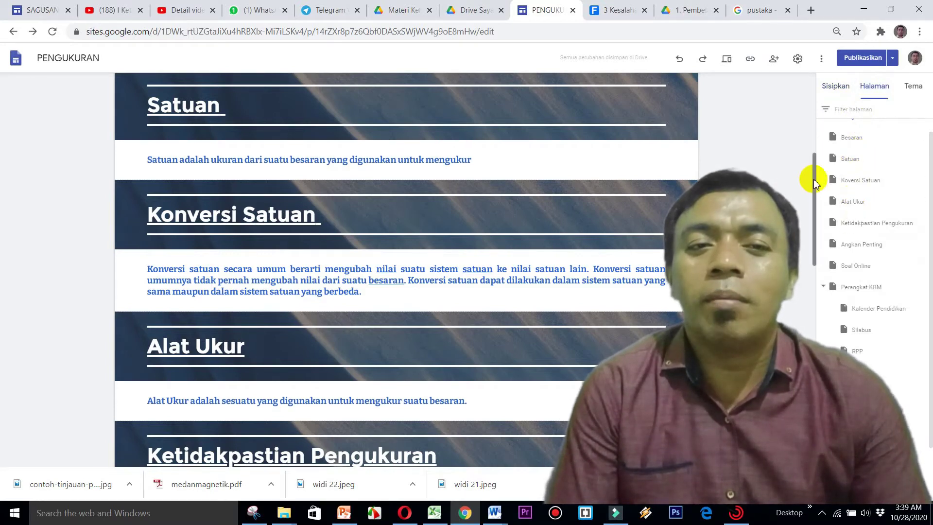
{"action": "scroll", "coordinate": [812, 150], "scroll_direction": "up", "scroll_amount": 4}
{"action": "scroll", "coordinate": [805, 125], "scroll_direction": "up", "scroll_amount": 2}
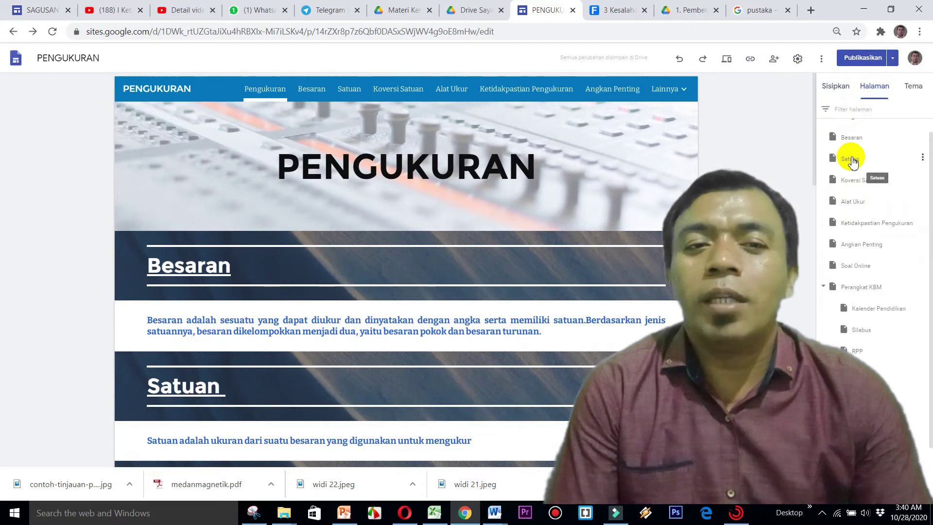
- Switch to the YouTube channel and look through its uploaded videos for the Pengukuran lesson
{"action": "left_click", "coordinate": [121, 11]}
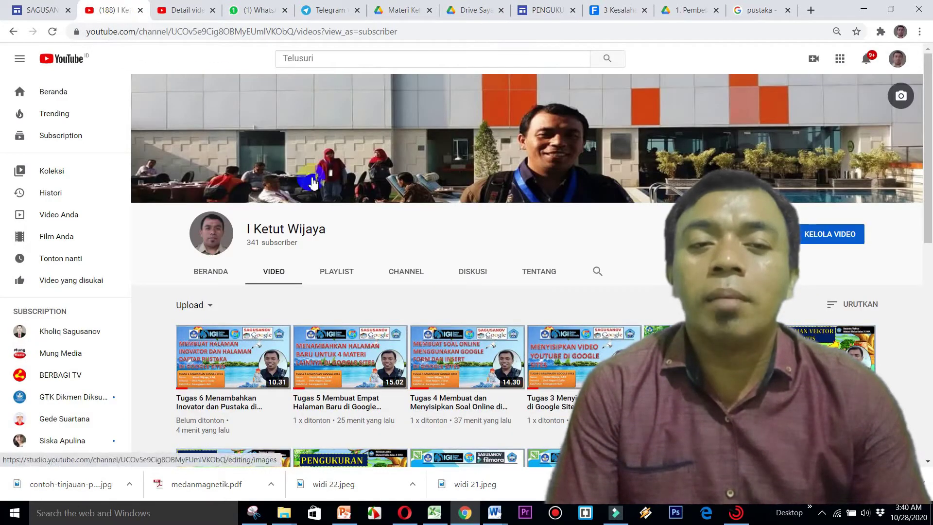
{"action": "left_click", "coordinate": [285, 514]}
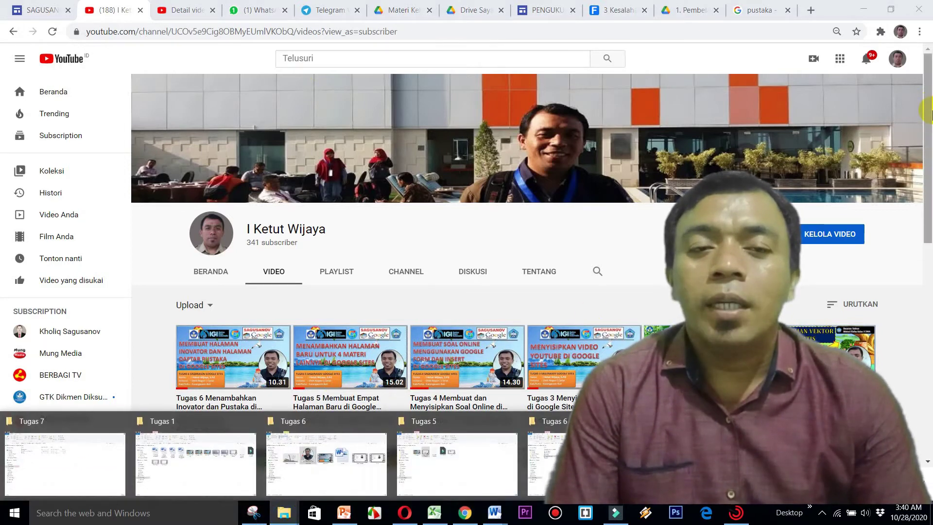
{"action": "scroll", "coordinate": [909, 228], "scroll_direction": "down", "scroll_amount": 5}
{"action": "scroll", "coordinate": [909, 228], "scroll_direction": "down", "scroll_amount": 2}
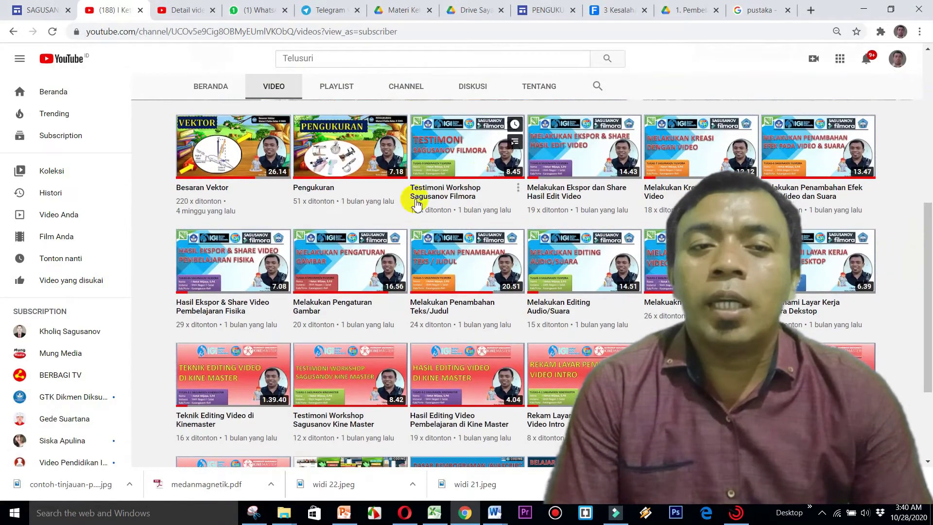
{"action": "scroll", "coordinate": [913, 243], "scroll_direction": "down", "scroll_amount": 2}
{"action": "scroll", "coordinate": [907, 194], "scroll_direction": "up", "scroll_amount": 4}
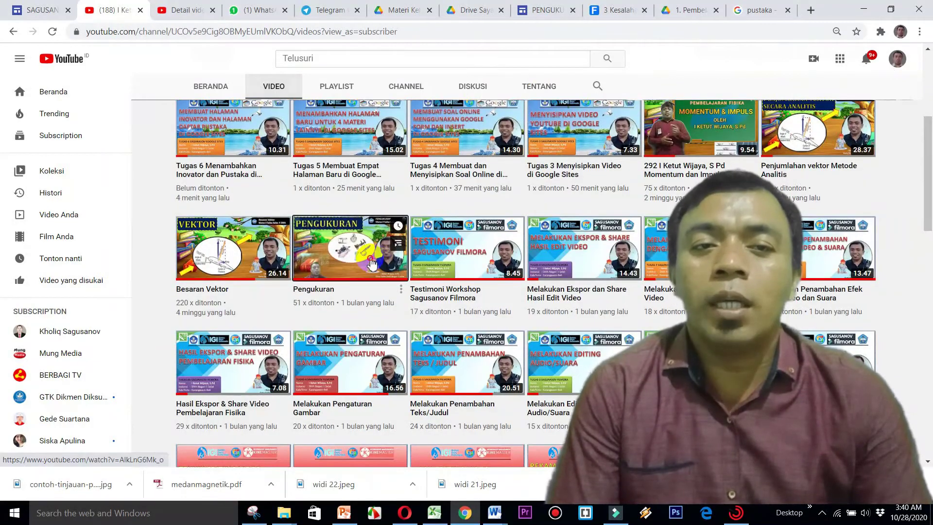
- Play the Pengukuran video from the 0:17 opening scene, pause it, and return to 0:17
{"action": "left_click", "coordinate": [370, 263]}
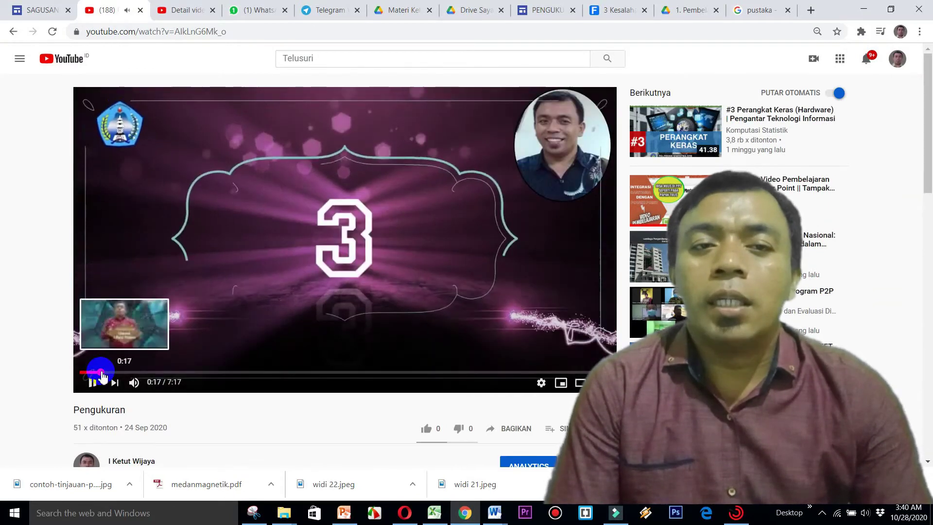
{"action": "left_click", "coordinate": [100, 372]}
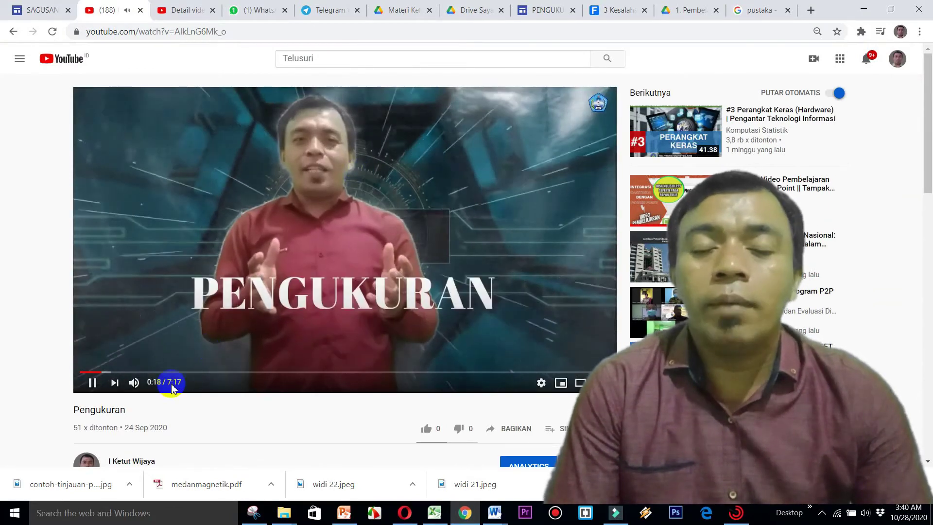
{"action": "left_click", "coordinate": [96, 384]}
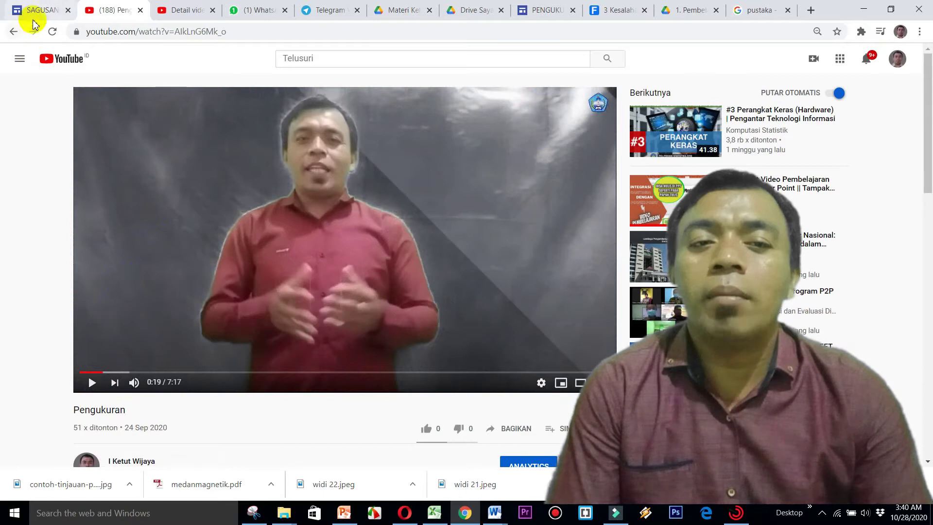
{"action": "left_click_drag", "start_coordinate": [107, 370], "coordinate": [100, 379]}
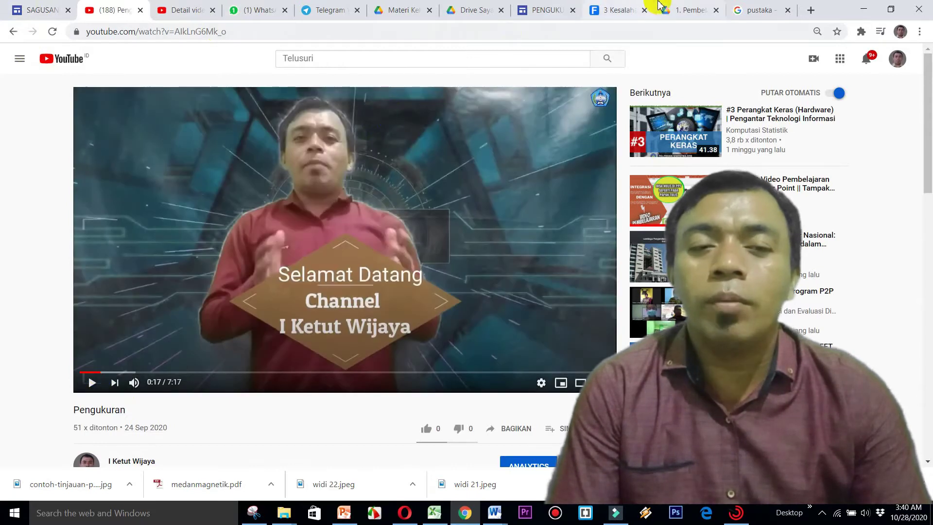
- Return to the PENGUKURAN site editor and examine the Besaran page down to its embedded video and navigation buttons
{"action": "left_click", "coordinate": [552, 14]}
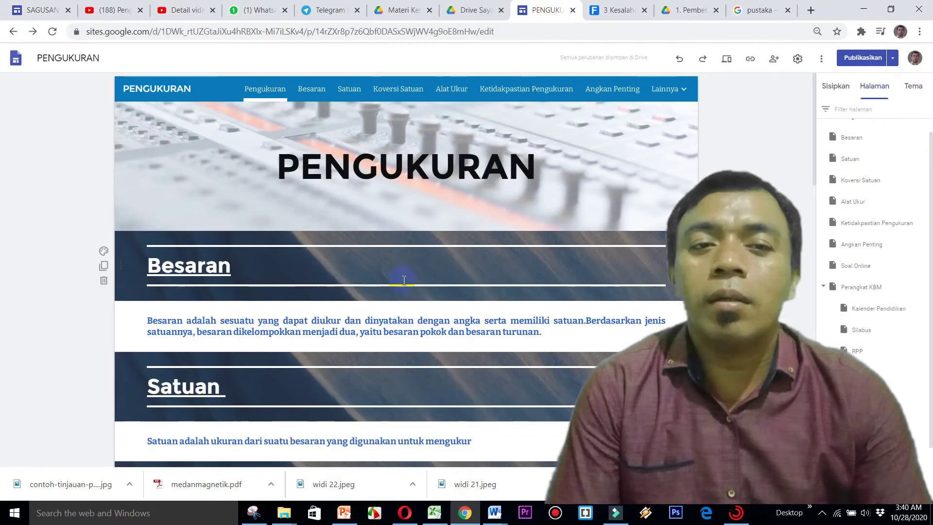
{"action": "left_click_drag", "start_coordinate": [770, 172], "coordinate": [858, 182]}
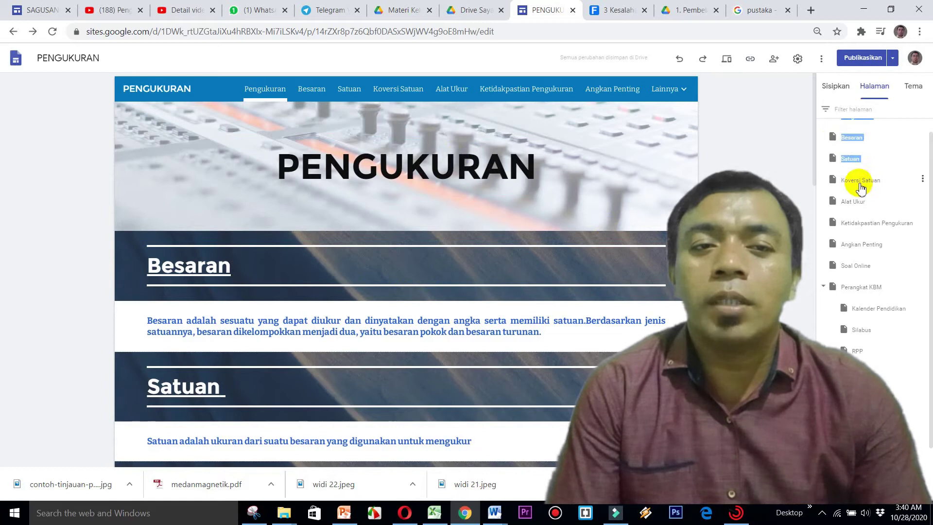
{"action": "left_click", "coordinate": [350, 90]}
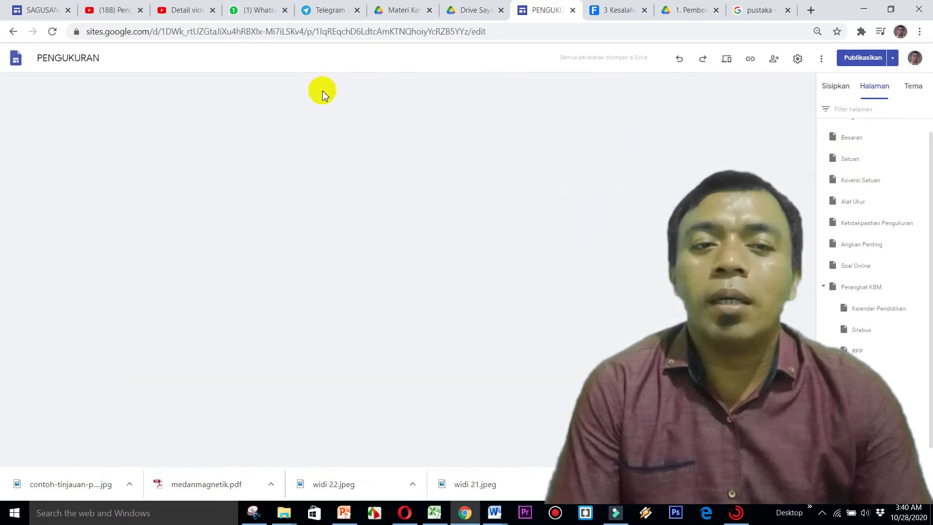
{"action": "left_click", "coordinate": [311, 88]}
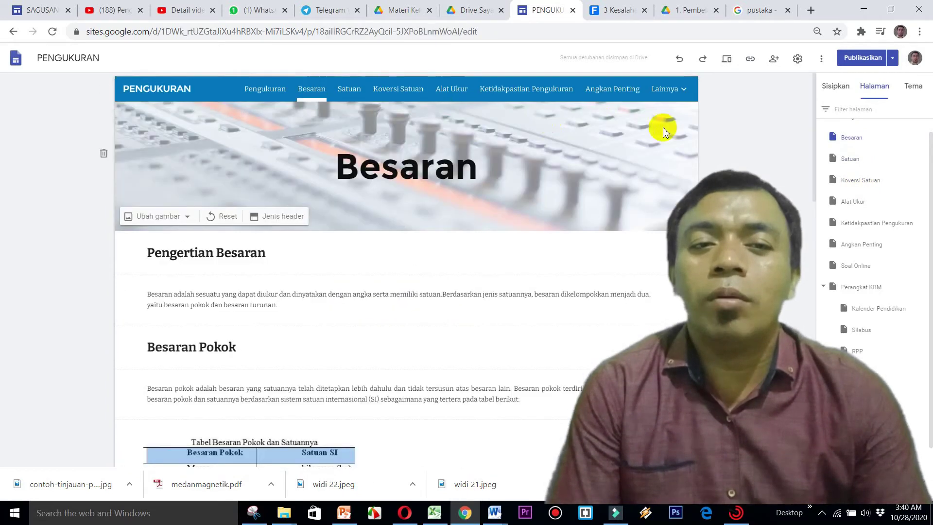
{"action": "left_click_drag", "start_coordinate": [812, 140], "coordinate": [814, 323]}
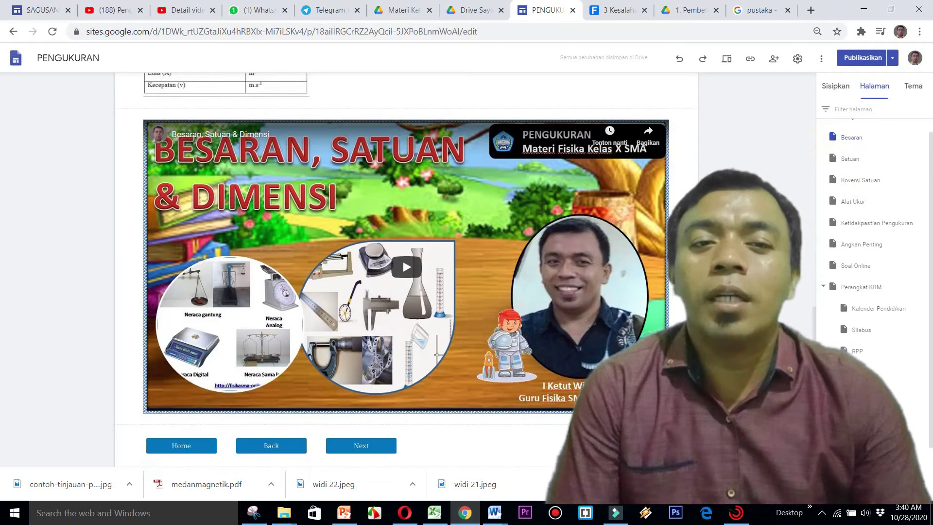
- Open the Penilaian Harian Pengukuran form from Drive and examine its embedded copy on the site's Soal Online page
{"action": "left_click", "coordinate": [486, 12]}
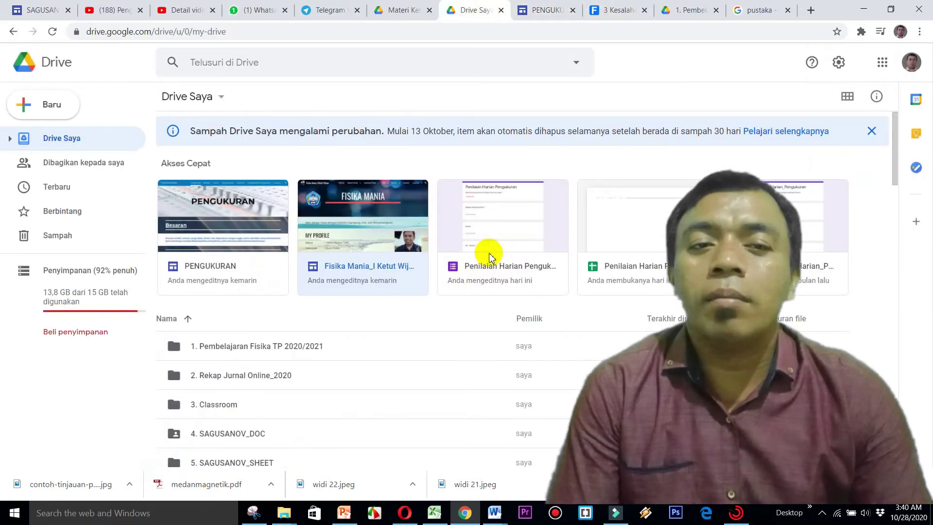
{"action": "left_click", "coordinate": [489, 255]}
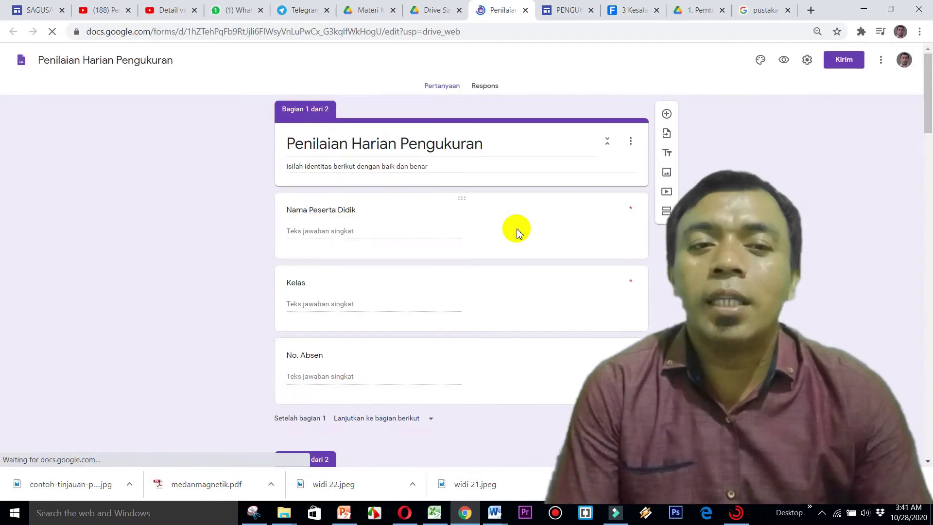
{"action": "left_click", "coordinate": [559, 12]}
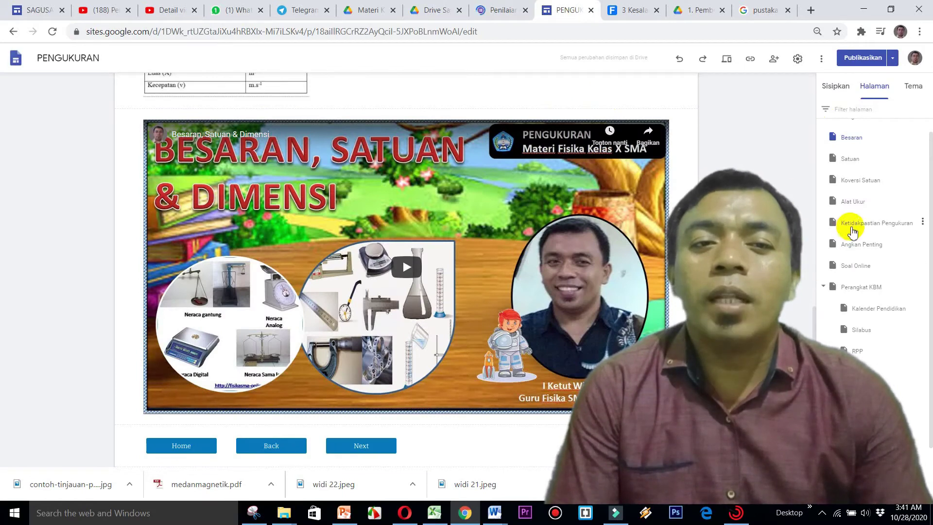
{"action": "left_click", "coordinate": [852, 267]}
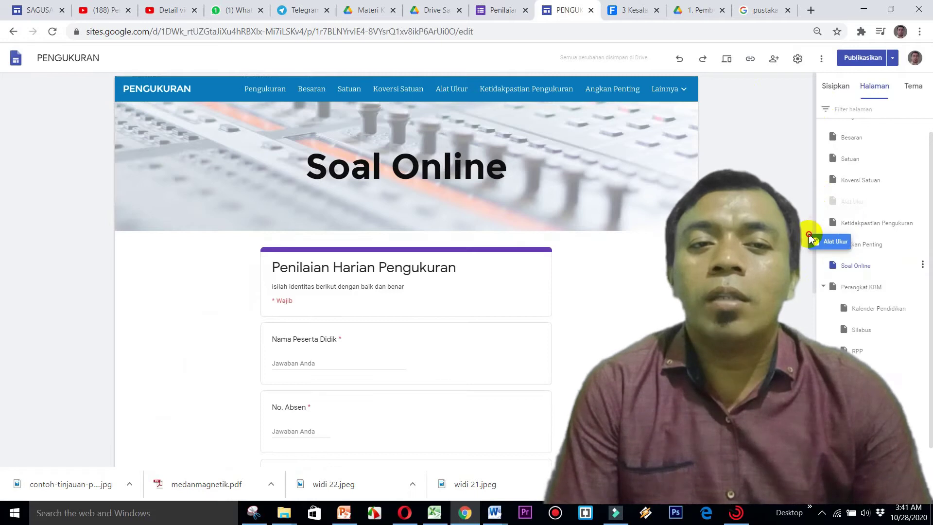
{"action": "left_click_drag", "start_coordinate": [812, 208], "coordinate": [813, 364]}
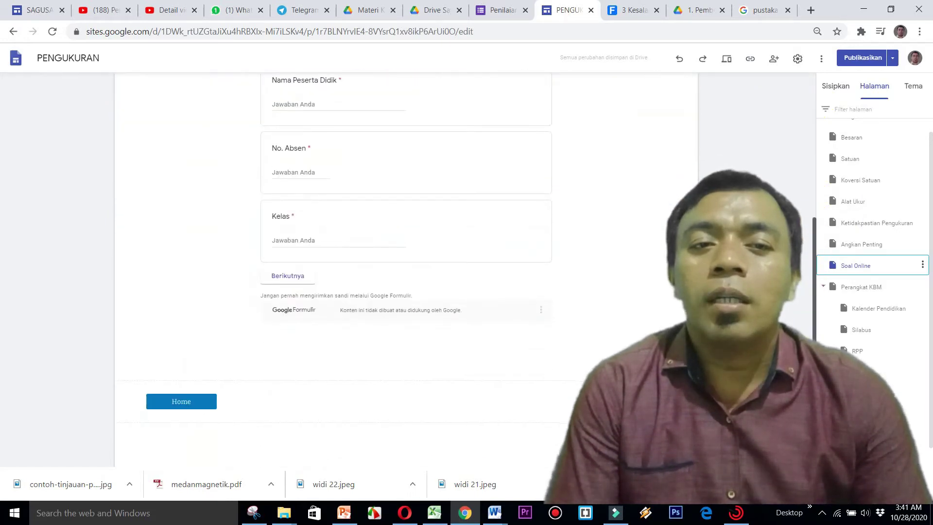
{"action": "scroll", "coordinate": [406, 268], "scroll_direction": "up", "scroll_amount": 3}
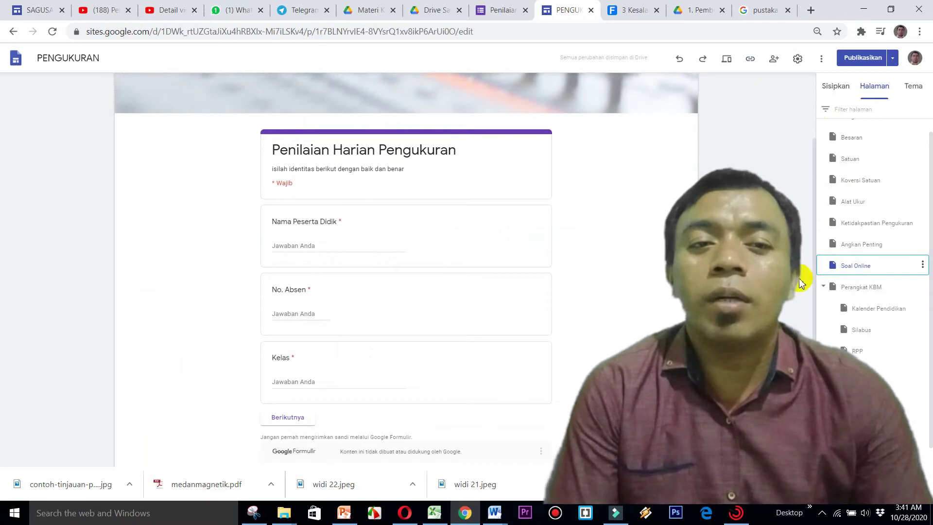
{"action": "left_click_drag", "start_coordinate": [815, 301], "coordinate": [810, 233]}
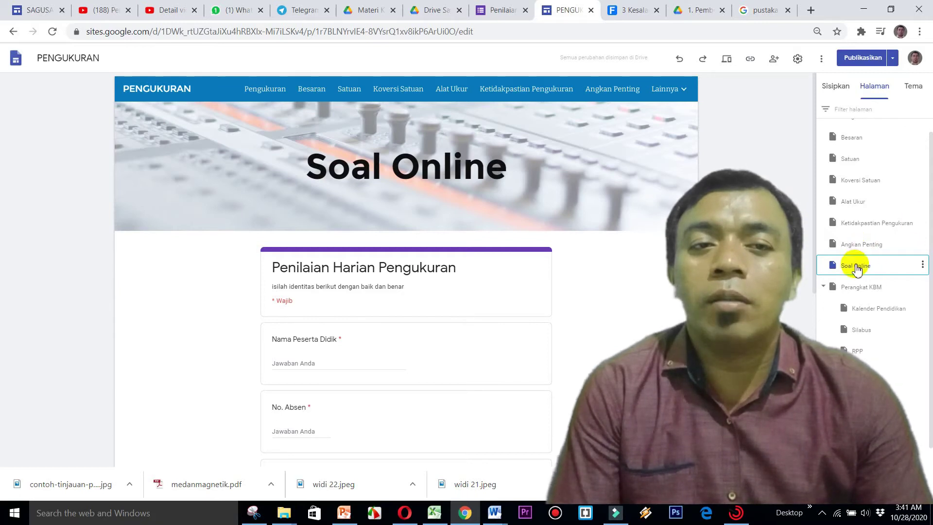
- Preview the site from the Perangkat KBM page, examine the Kalender Pendidikan for both semesters, and return to Perangkat KBM
{"action": "left_click", "coordinate": [859, 291]}
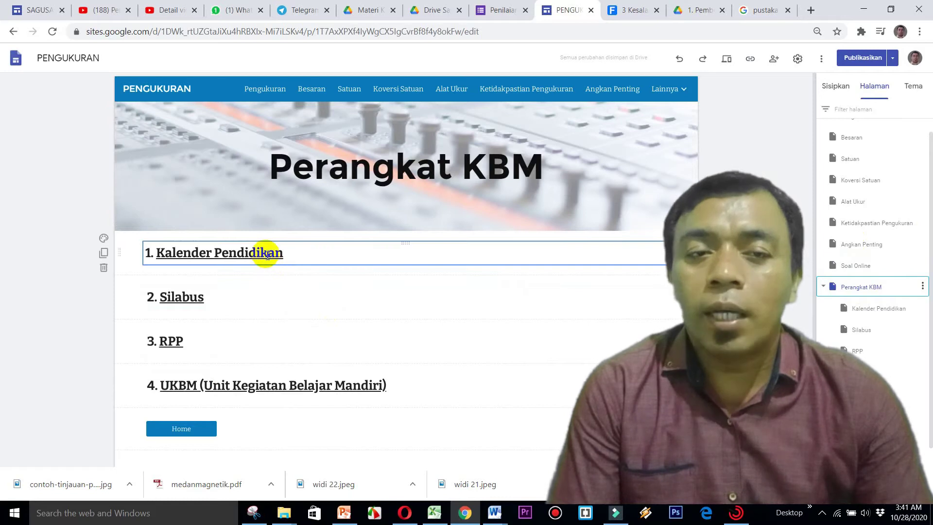
{"action": "left_click", "coordinate": [726, 59]}
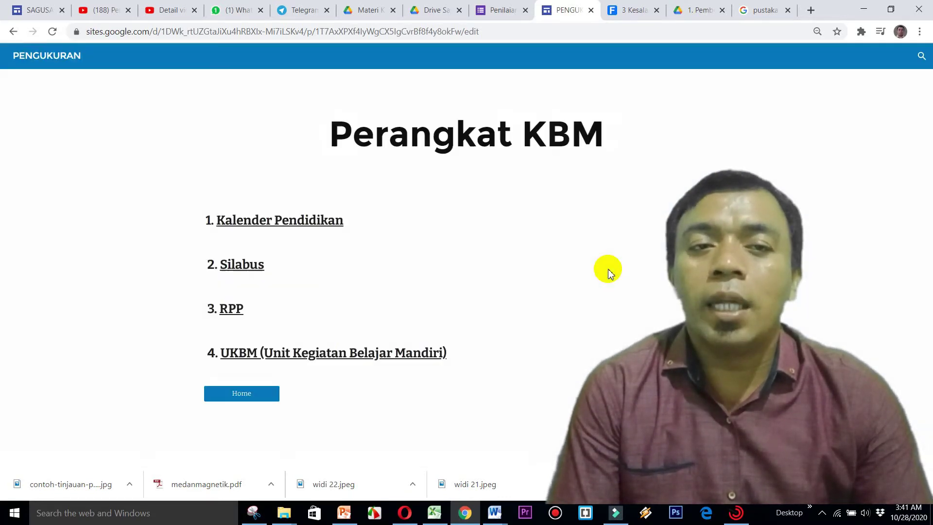
{"action": "left_click", "coordinate": [295, 222]}
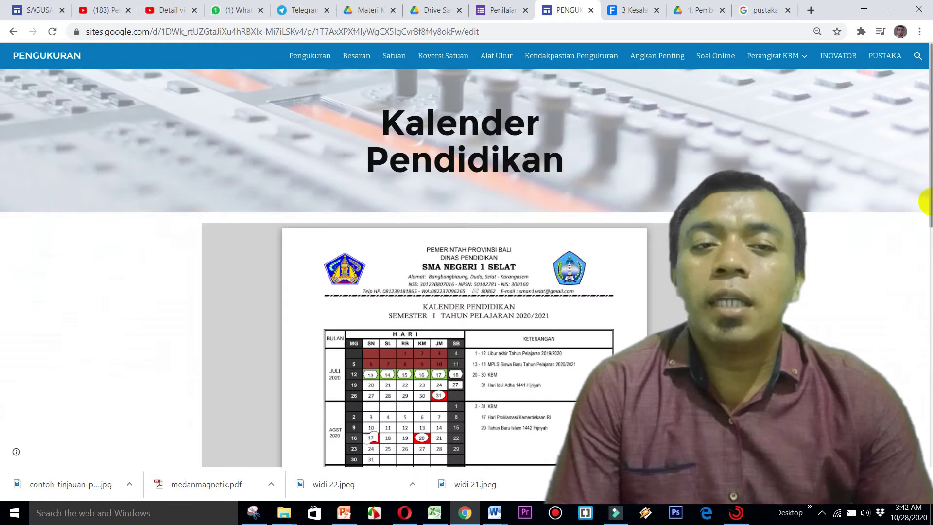
{"action": "left_click_drag", "start_coordinate": [925, 204], "coordinate": [432, 397]}
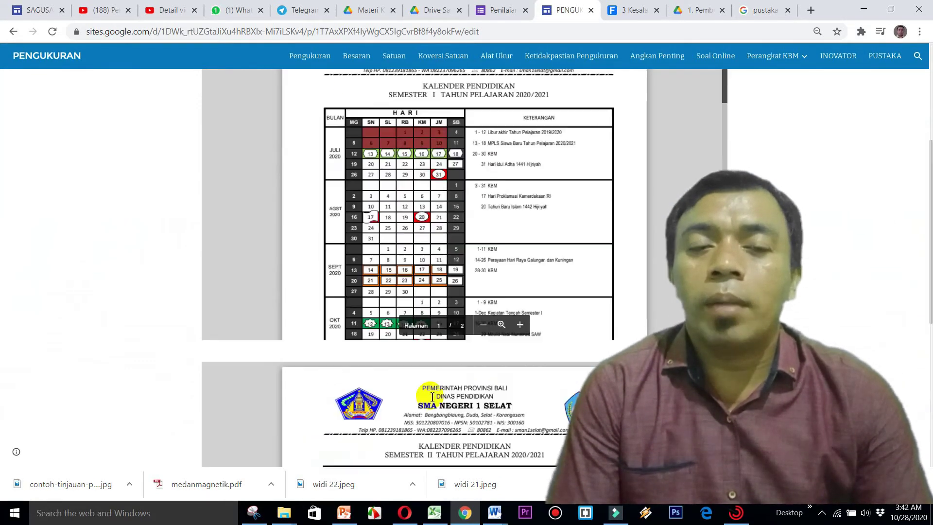
{"action": "left_click_drag", "start_coordinate": [926, 278], "coordinate": [916, 440]}
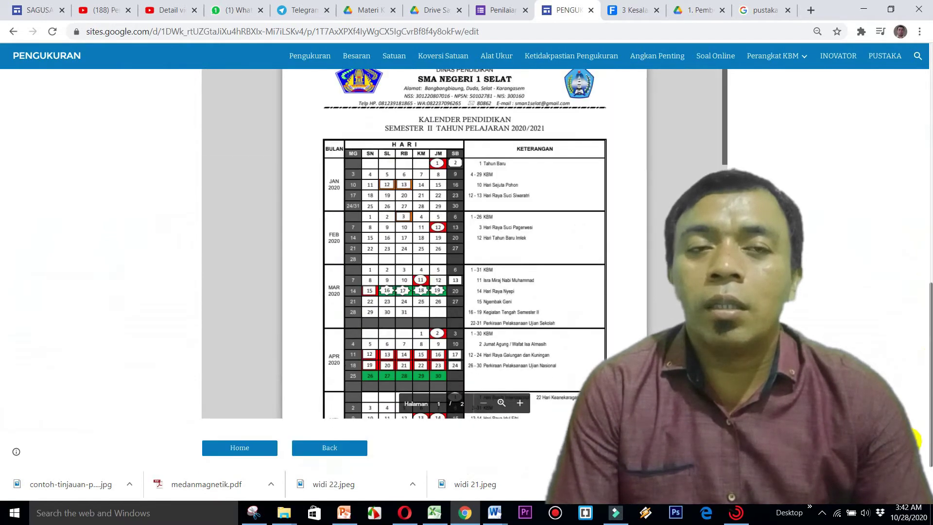
{"action": "left_click", "coordinate": [352, 451]}
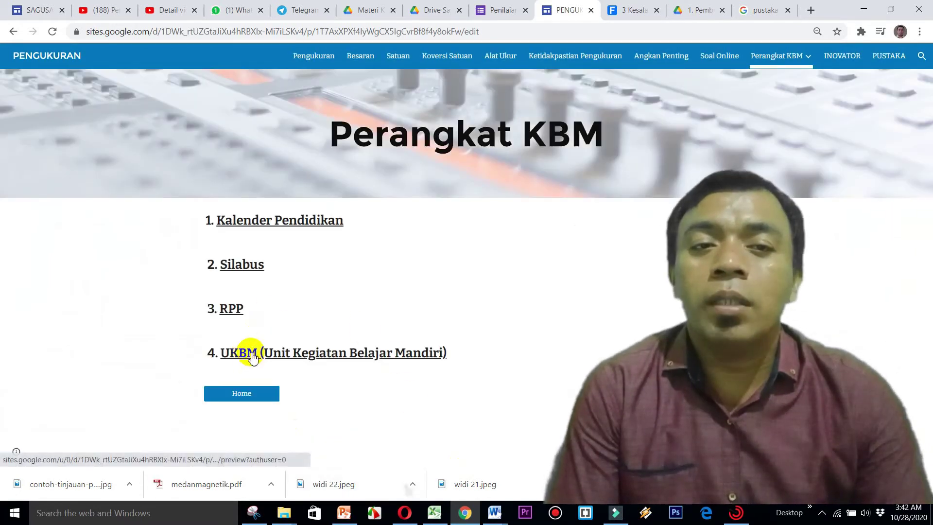
- Examine the embedded documents on the UKBM page in the preview, and open the INOVATOR page
{"action": "left_click", "coordinate": [251, 355]}
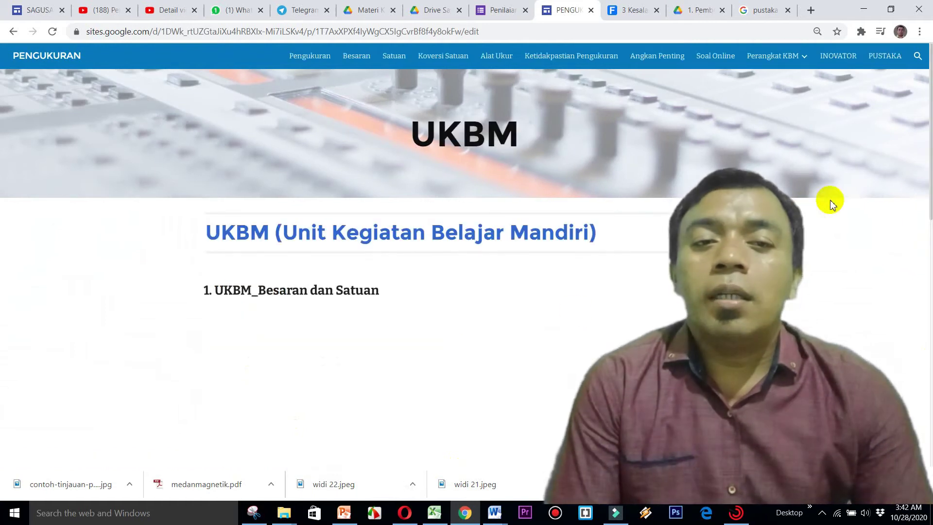
{"action": "scroll", "coordinate": [922, 194], "scroll_direction": "down", "scroll_amount": 5}
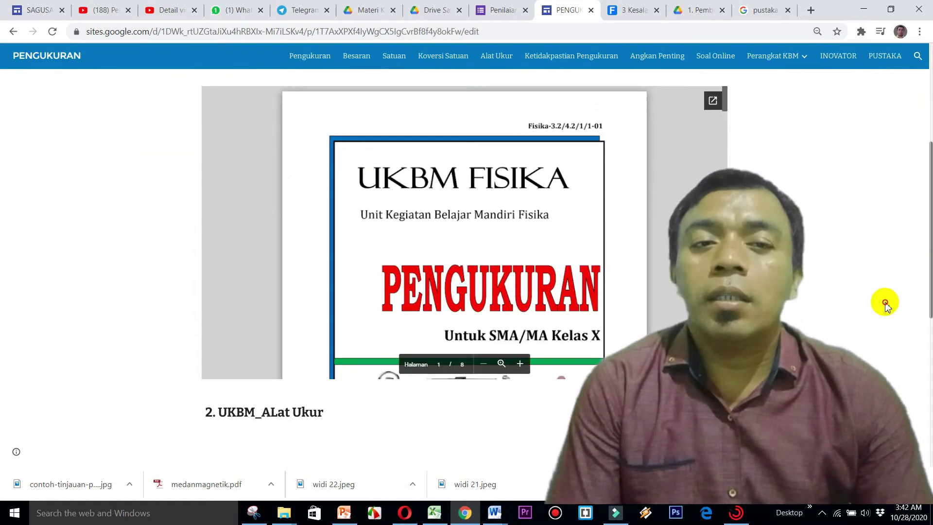
{"action": "scroll", "coordinate": [869, 340], "scroll_direction": "up", "scroll_amount": 5}
{"action": "scroll", "coordinate": [891, 343], "scroll_direction": "down", "scroll_amount": 10}
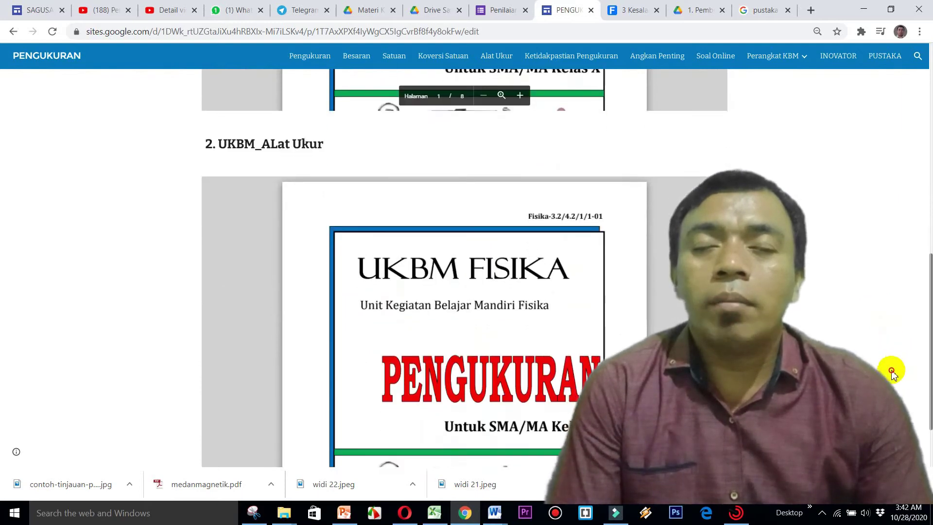
{"action": "scroll", "coordinate": [891, 374], "scroll_direction": "down", "scroll_amount": 2}
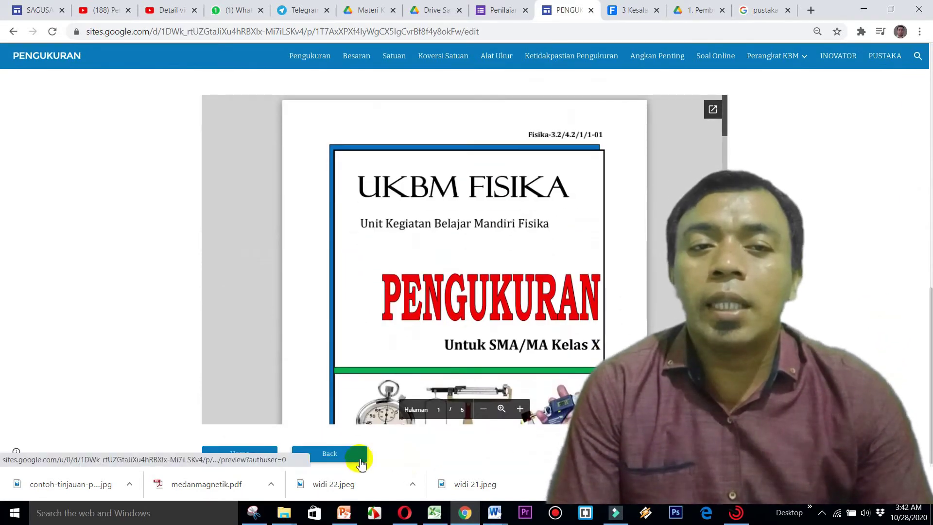
{"action": "left_click", "coordinate": [354, 454]}
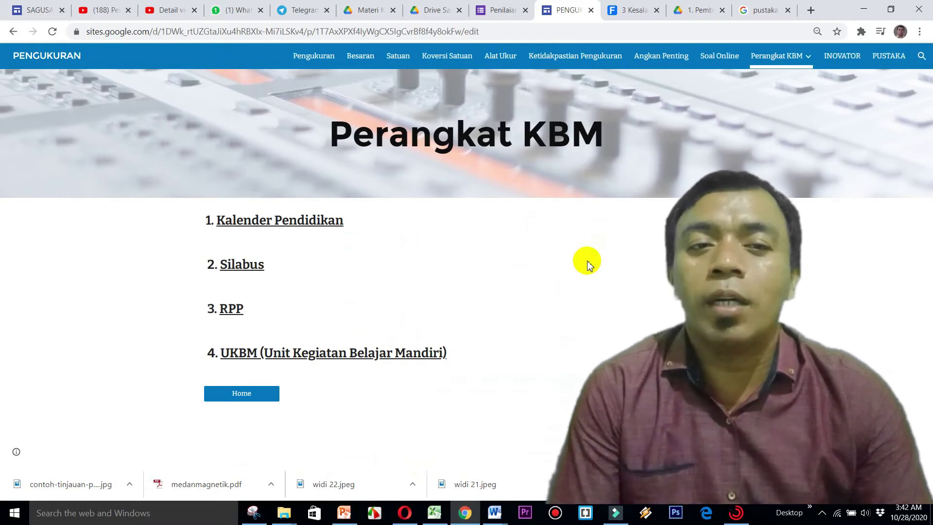
{"action": "left_click", "coordinate": [856, 59]}
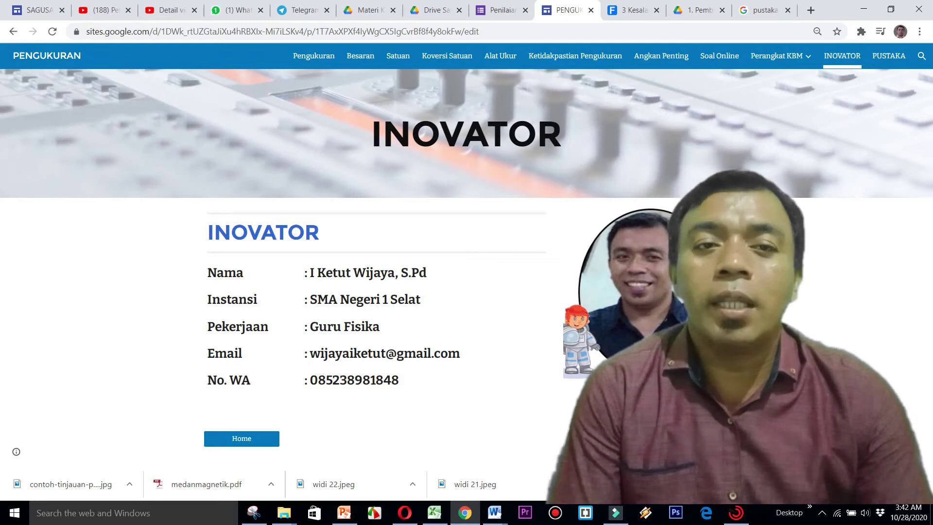
- Examine the PUSTAKA page's reference list, revisit the INOVATOR profile page, and return to PUSTAKA
{"action": "double_click", "coordinate": [927, 183]}
{"action": "left_click", "coordinate": [893, 59]}
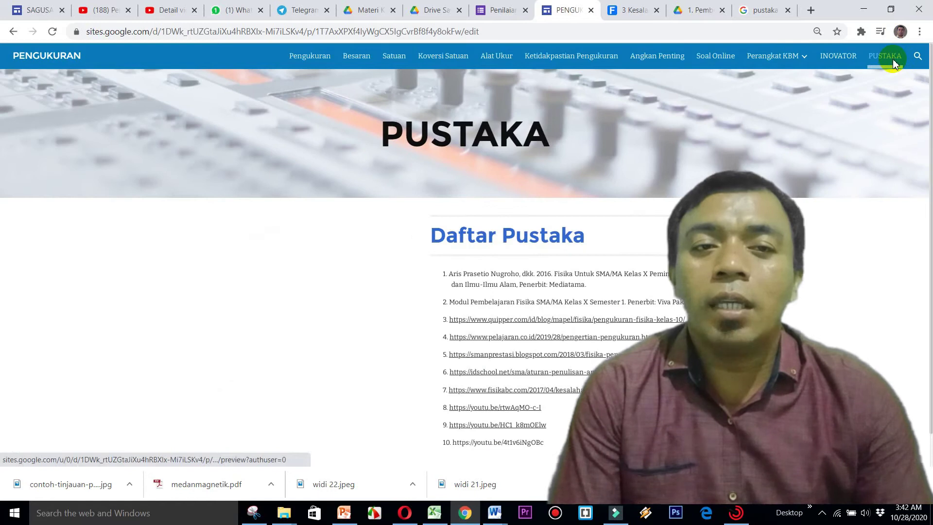
{"action": "left_click", "coordinate": [837, 59]}
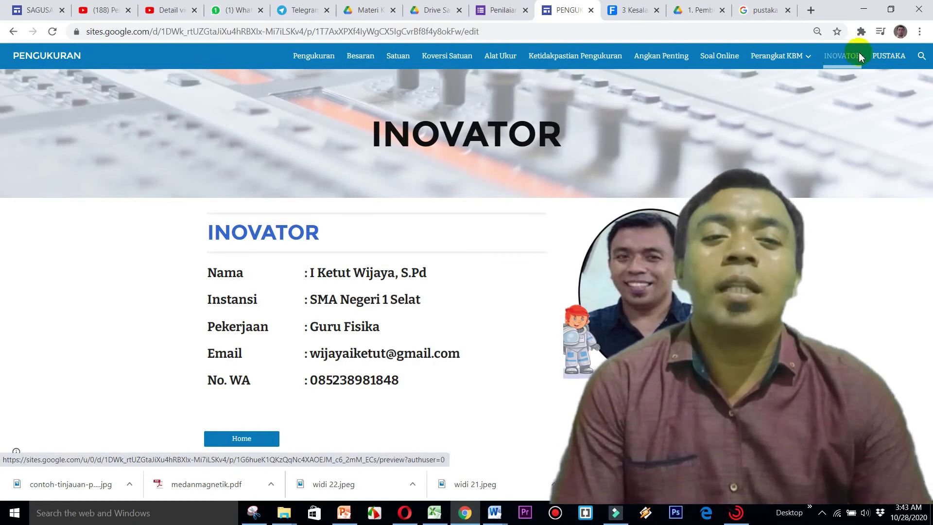
{"action": "left_click", "coordinate": [874, 59]}
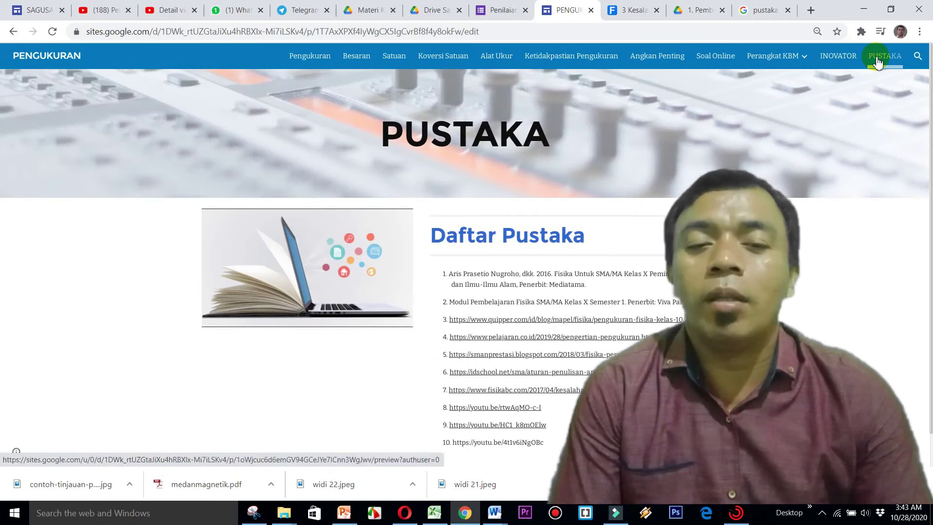
- Check the Quipper article and the first YouTube reference from the Daftar Pustaka, closing the video and returning to the PUSTAKA page
{"action": "left_click", "coordinate": [500, 324]}
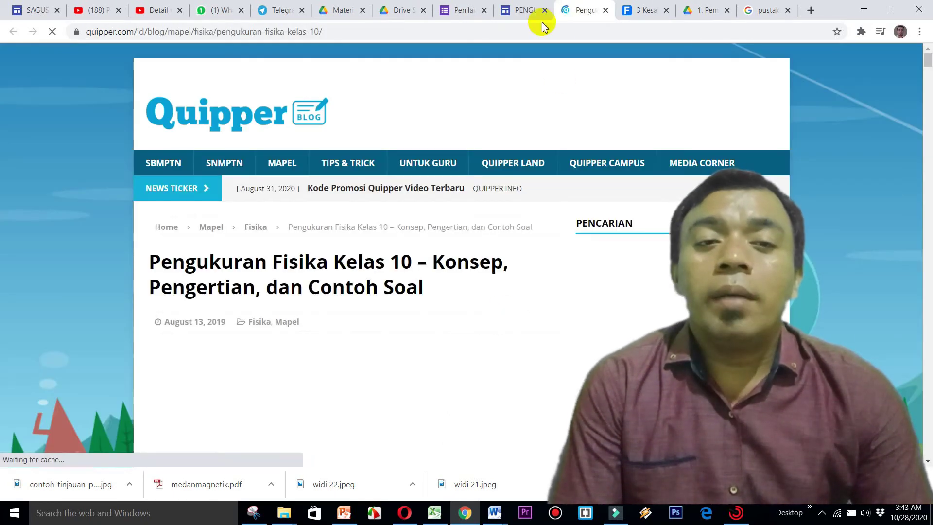
{"action": "left_click", "coordinate": [526, 7]}
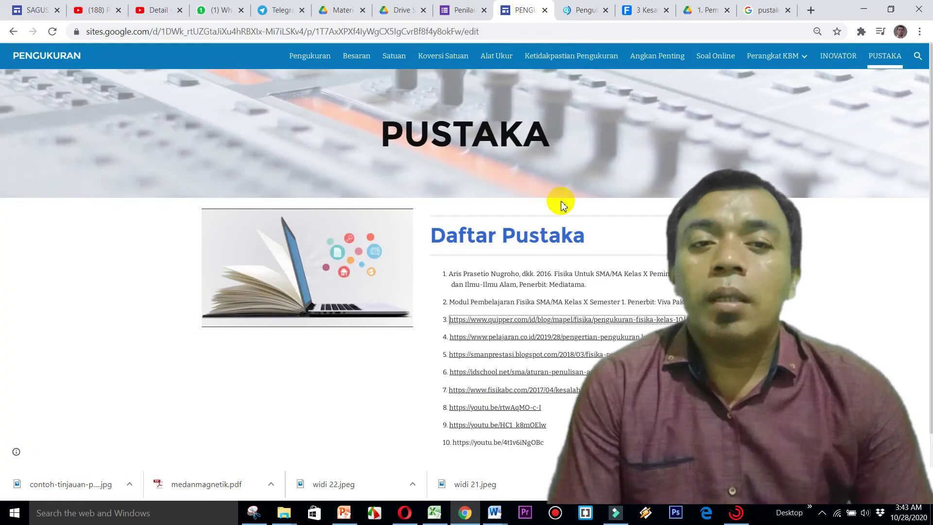
{"action": "left_click", "coordinate": [506, 408]}
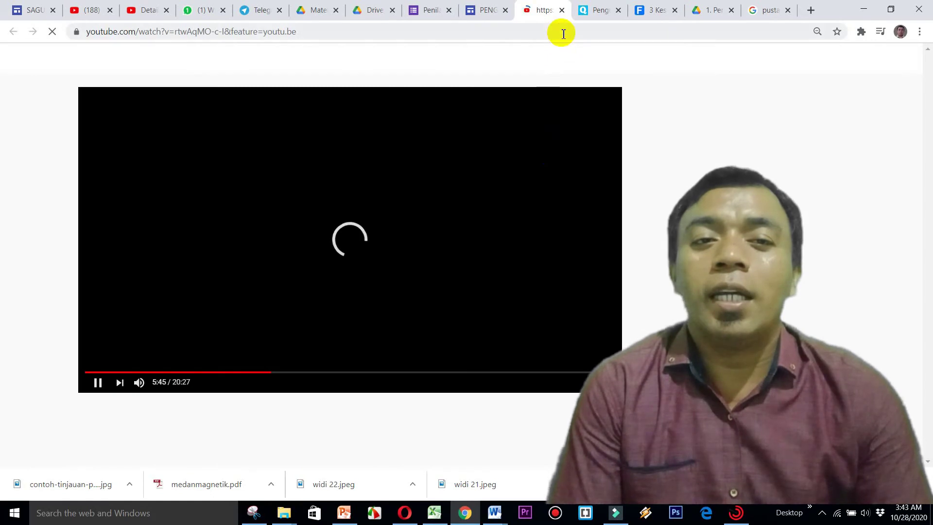
{"action": "left_click", "coordinate": [562, 9]}
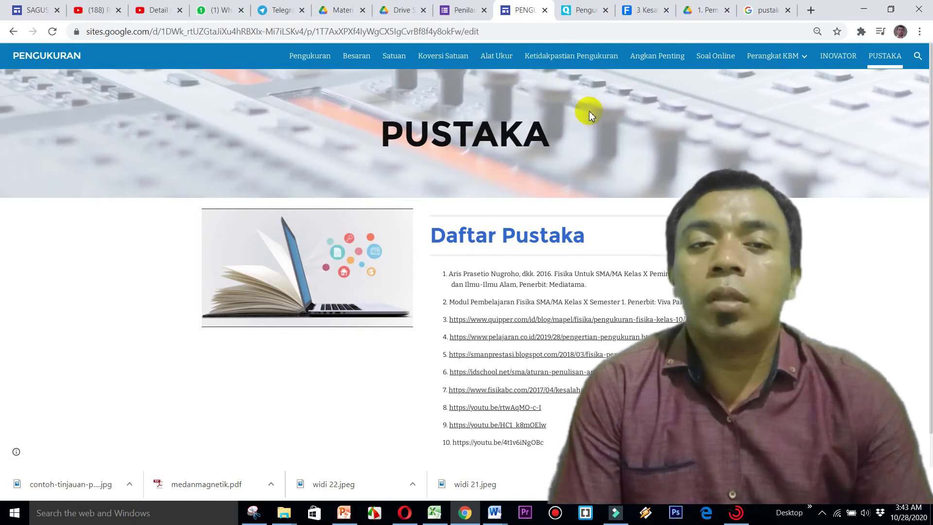
{"action": "left_click_drag", "start_coordinate": [550, 140], "coordinate": [527, 141]}
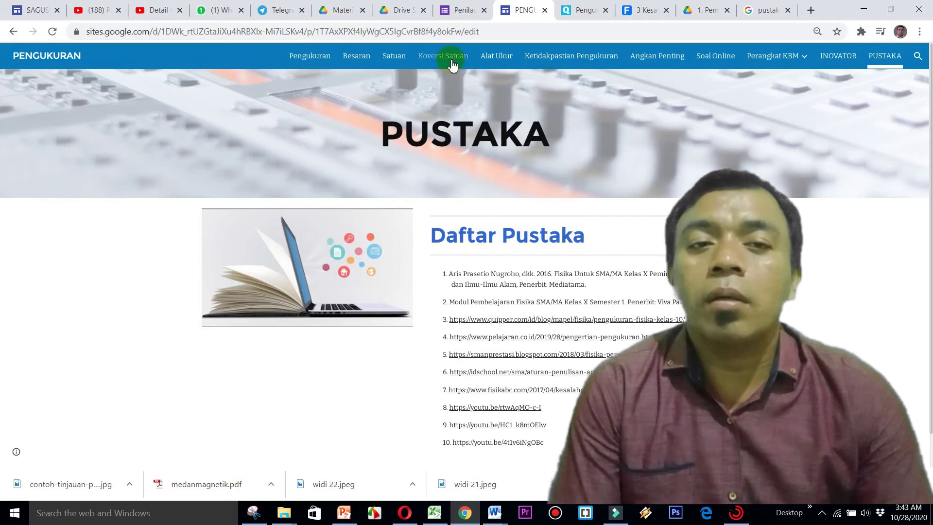
- Look through the Perangkat KBM subpages and the Pengukuran home page, and return to the INOVATOR page
{"action": "left_click", "coordinate": [767, 58]}
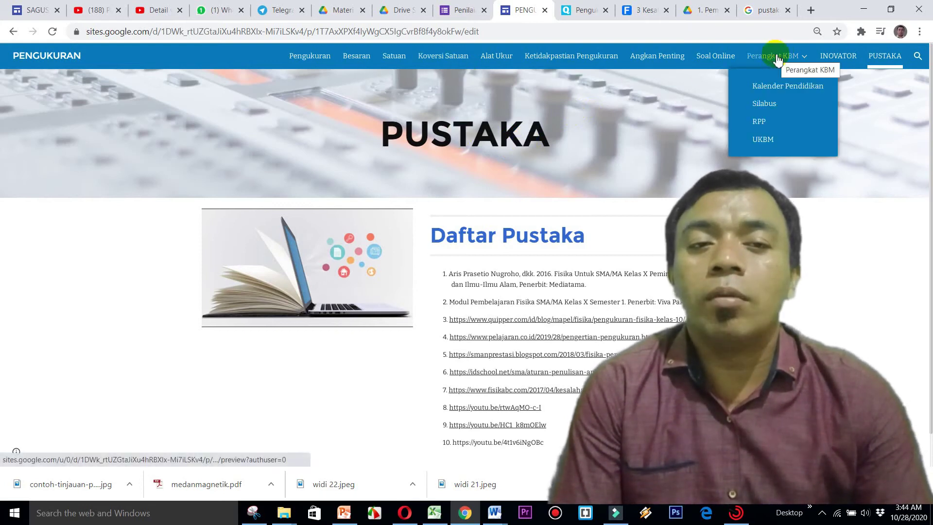
{"action": "left_click", "coordinate": [312, 57]}
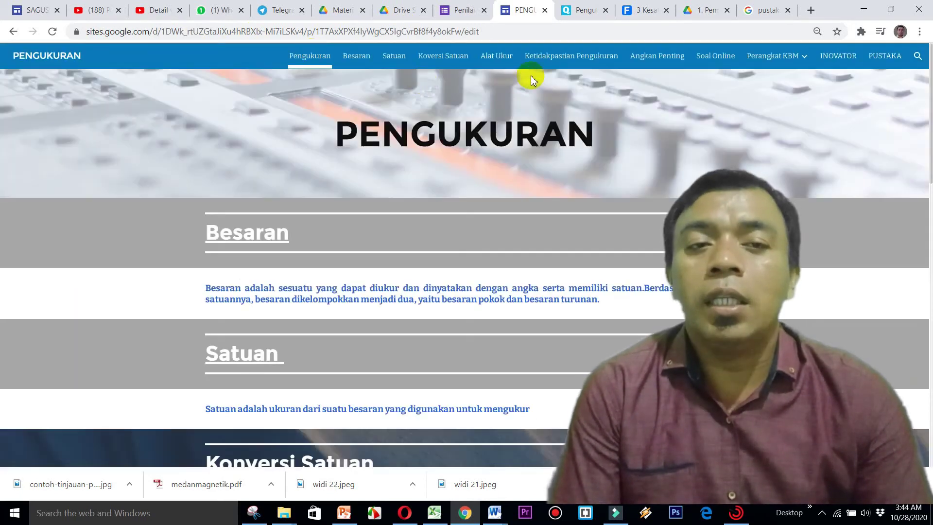
{"action": "left_click", "coordinate": [844, 56]}
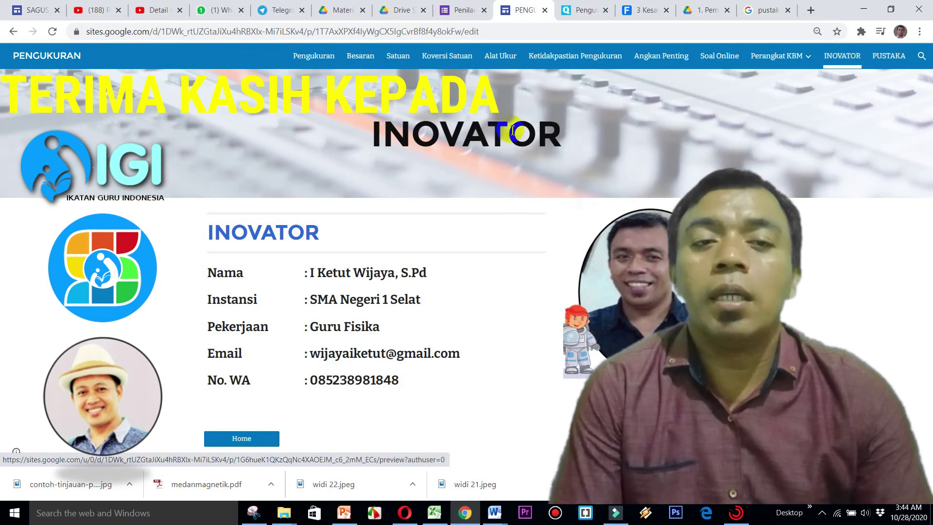
- Close the old Sagusanov Sites tab and reopen the workshop site from the bookmarks in a new tab
{"action": "left_click", "coordinate": [56, 11]}
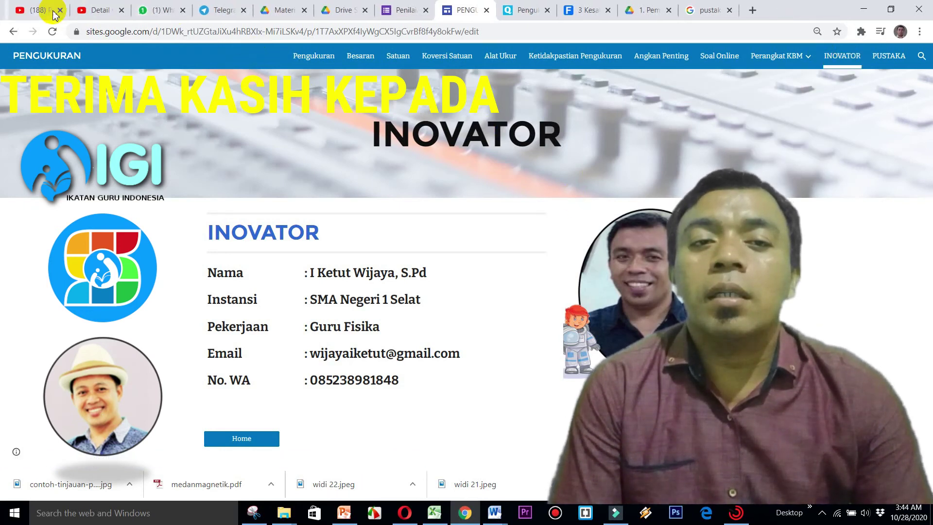
{"action": "left_click", "coordinate": [750, 10]}
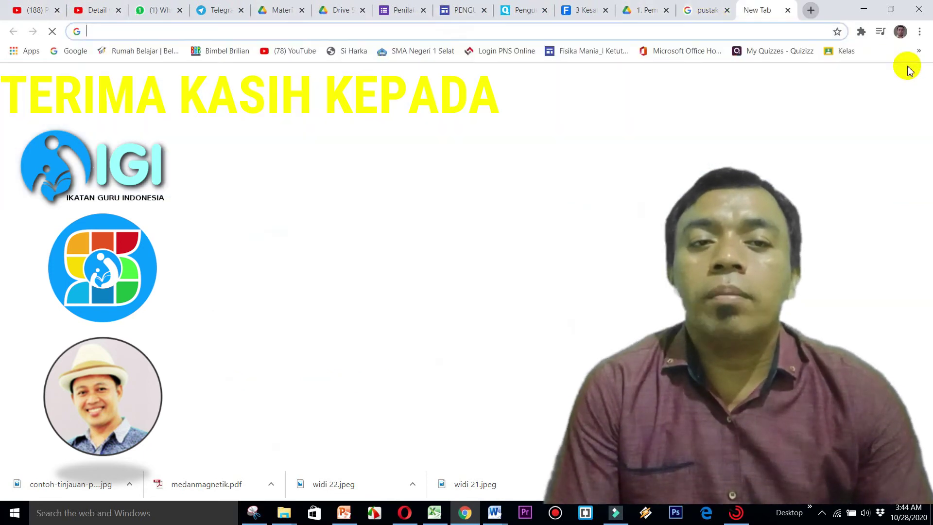
{"action": "left_click", "coordinate": [918, 52]}
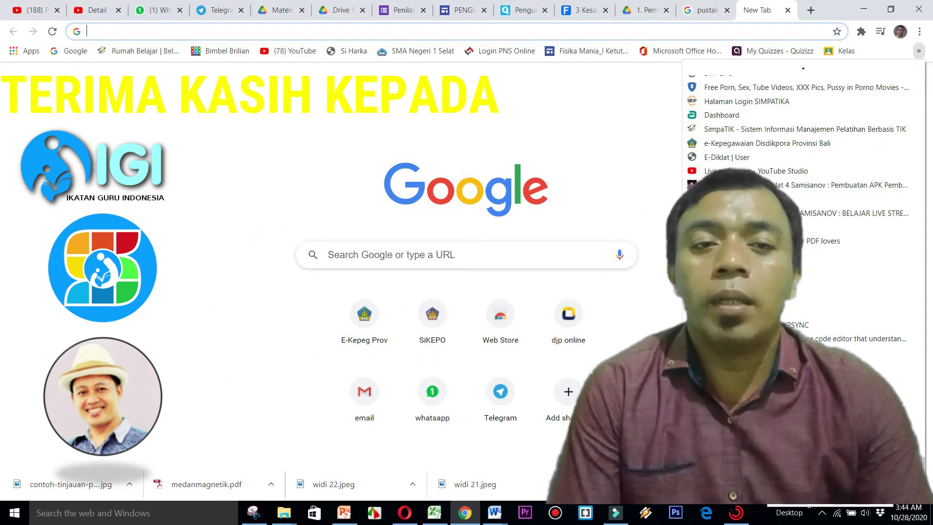
{"action": "scroll", "coordinate": [743, 506], "scroll_direction": "down", "scroll_amount": 3}
{"action": "scroll", "coordinate": [743, 507], "scroll_direction": "down", "scroll_amount": 3}
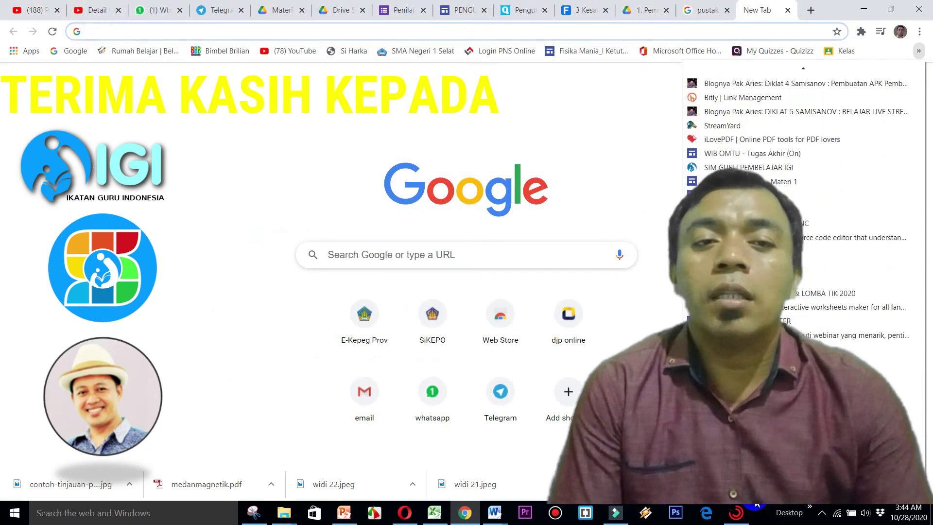
{"action": "left_click", "coordinate": [728, 185]}
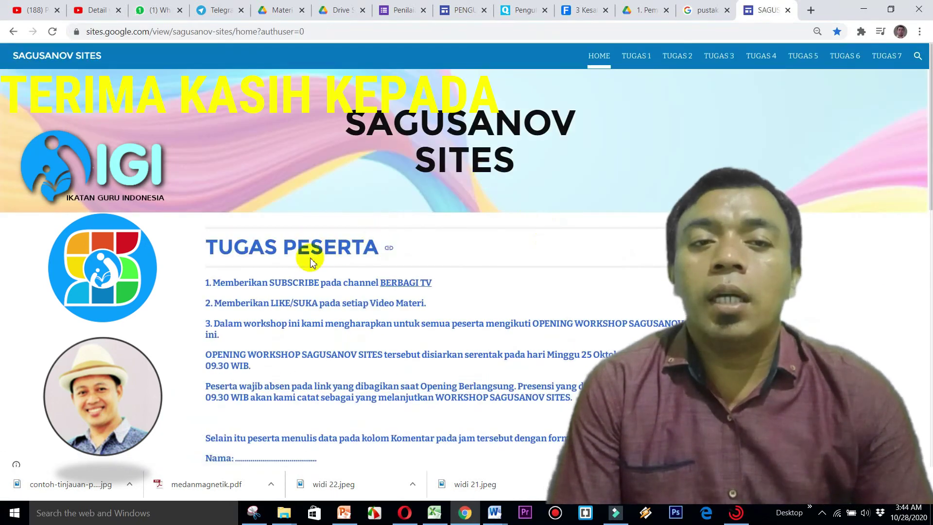
- Open the TUGAS 1 page, play a few seconds of the Membuat Peta Kompetensi video, and pause it
{"action": "left_click", "coordinate": [646, 57]}
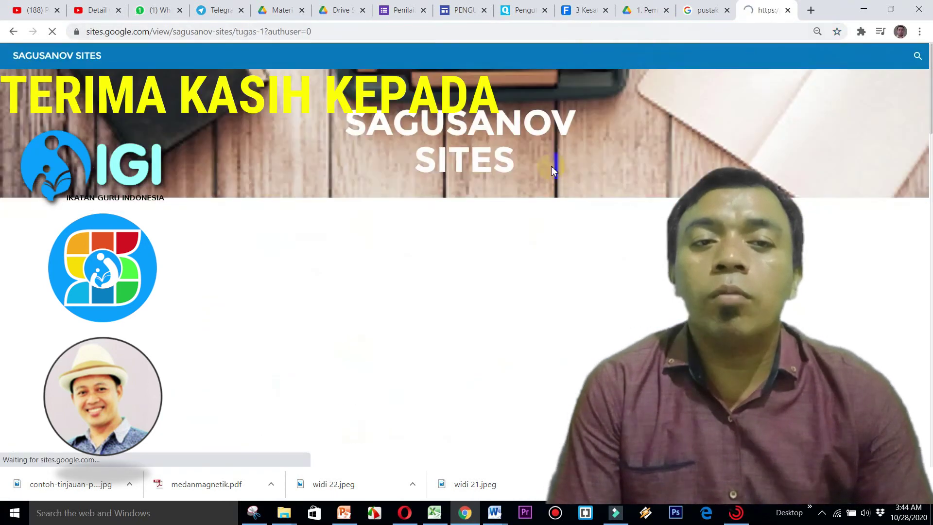
{"action": "left_click", "coordinate": [466, 411]}
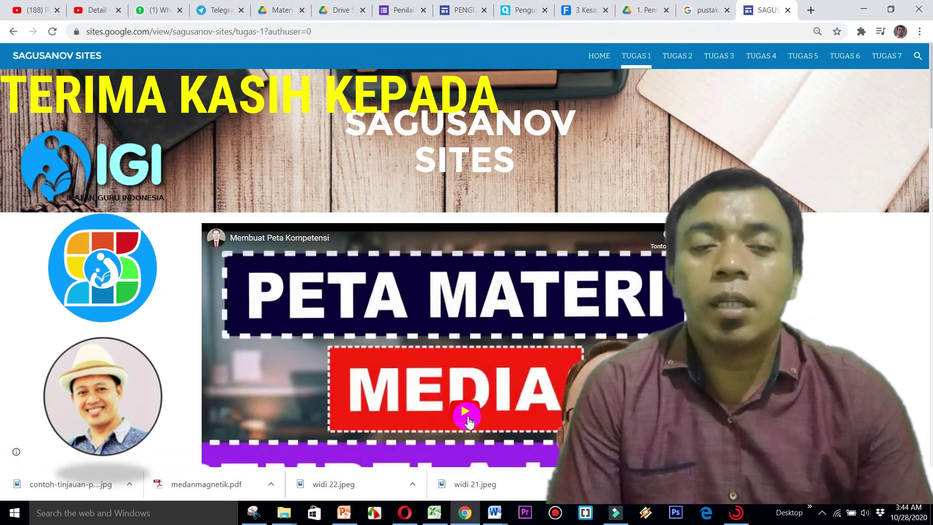
{"action": "scroll", "coordinate": [466, 412], "scroll_direction": "down", "scroll_amount": 3}
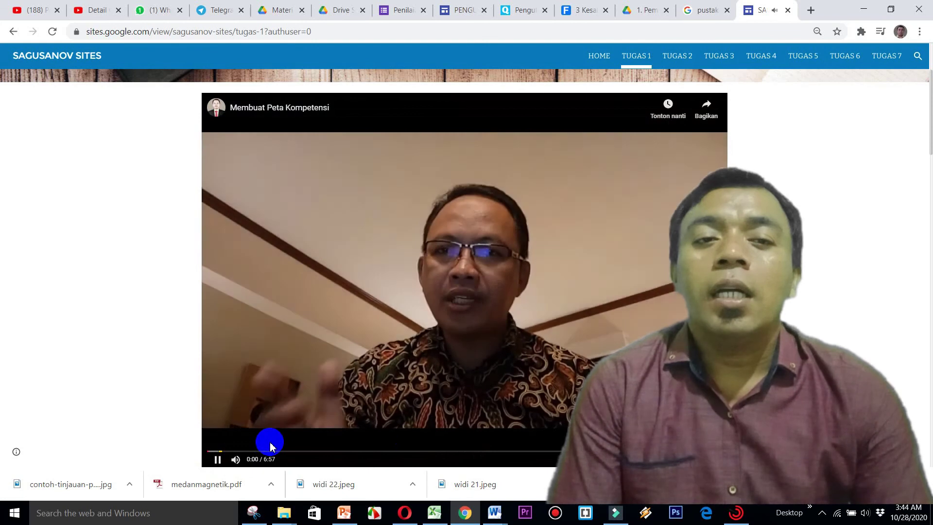
{"action": "left_click", "coordinate": [217, 459]}
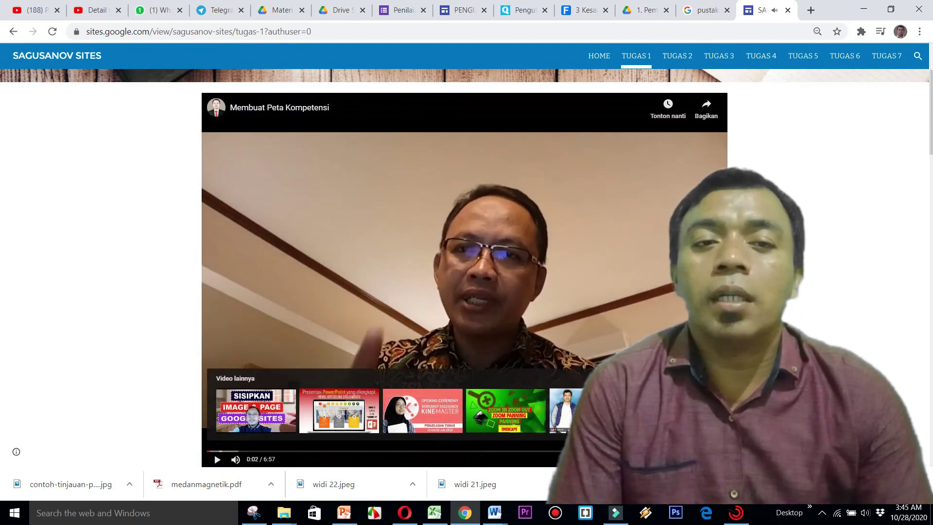
{"action": "key", "text": "space"}
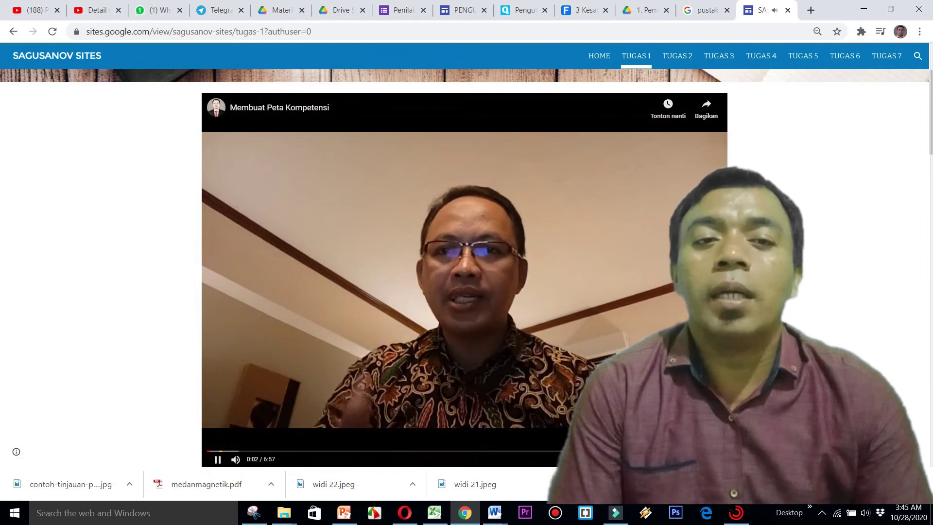
{"action": "left_click", "coordinate": [217, 459]}
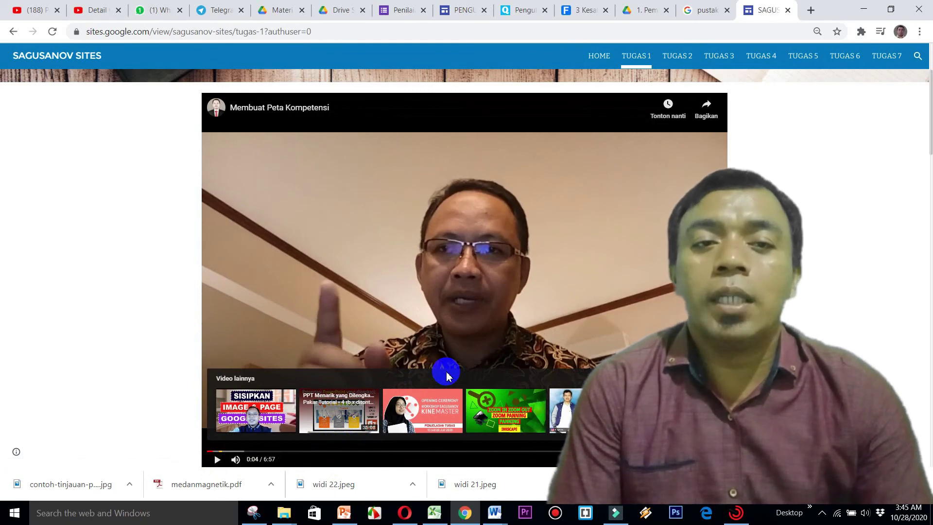
- Examine the remaining embedded material videos on the TUGAS 1 page down to the TUGAS 1 assignment instructions
{"action": "left_click_drag", "start_coordinate": [926, 110], "coordinate": [906, 211]}
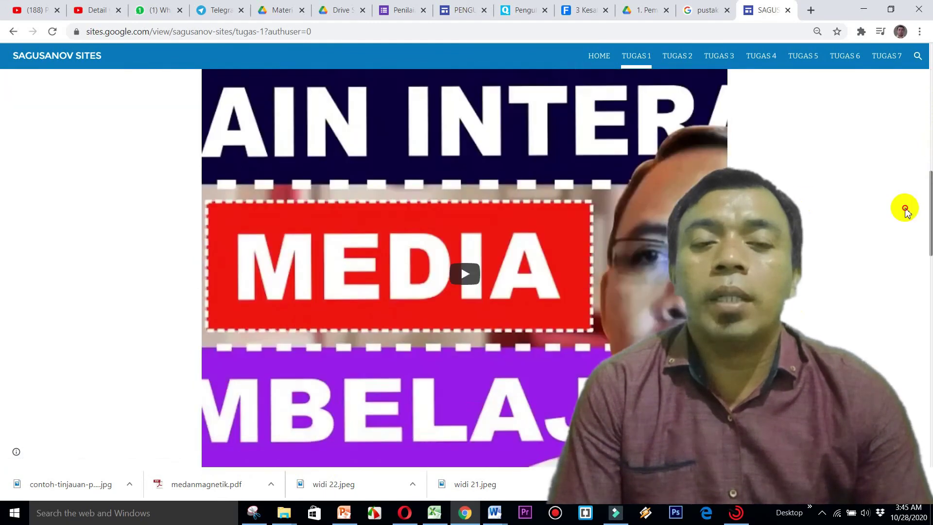
{"action": "scroll", "coordinate": [891, 235], "scroll_direction": "down", "scroll_amount": 3}
{"action": "scroll", "coordinate": [891, 234], "scroll_direction": "up", "scroll_amount": 3}
{"action": "left_click", "coordinate": [563, 203]}
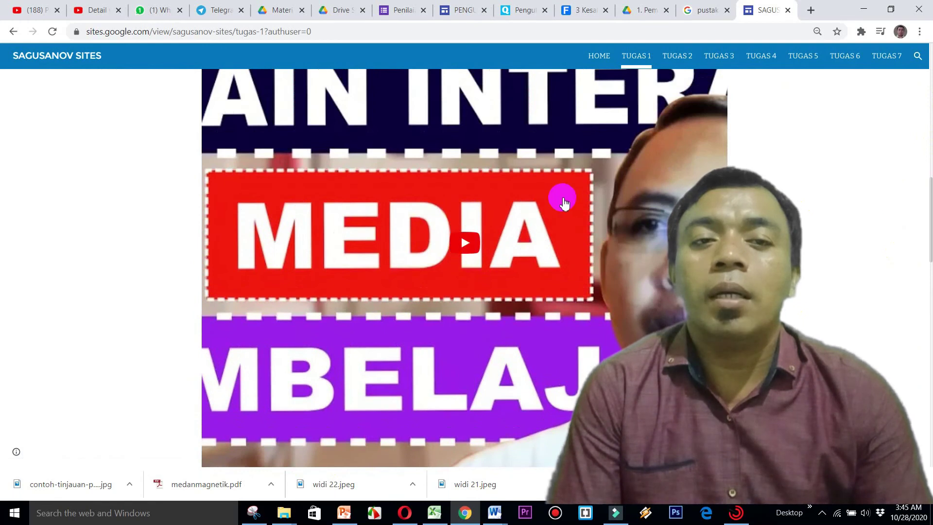
{"action": "left_click", "coordinate": [521, 209]}
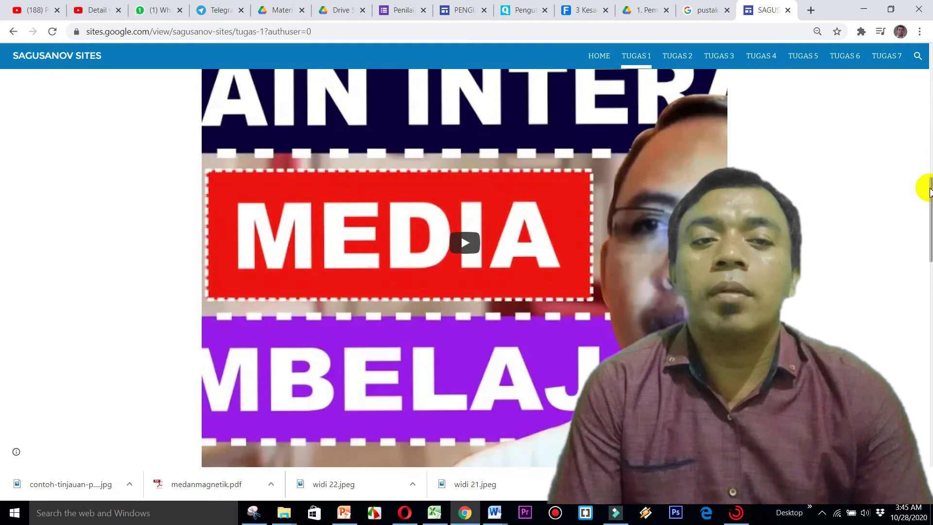
{"action": "left_click_drag", "start_coordinate": [929, 191], "coordinate": [888, 344]}
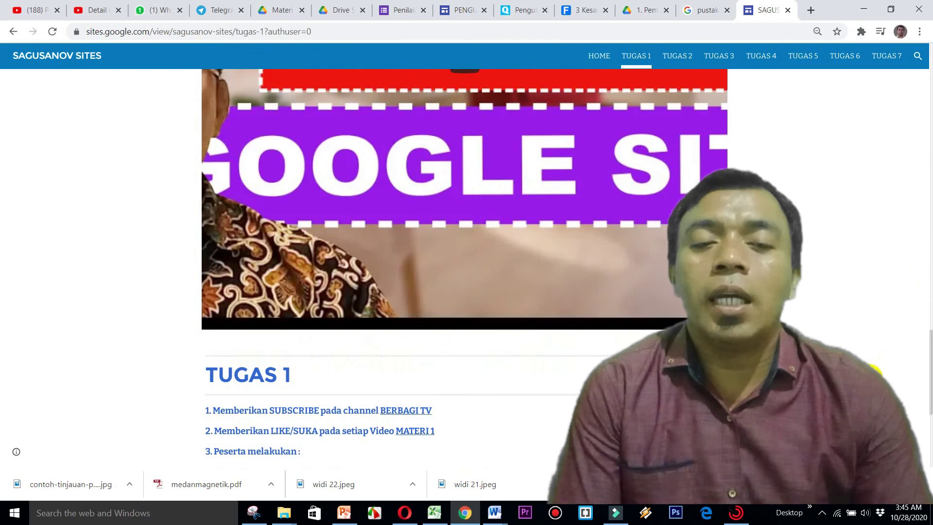
{"action": "left_click_drag", "start_coordinate": [710, 23], "coordinate": [783, 140]}
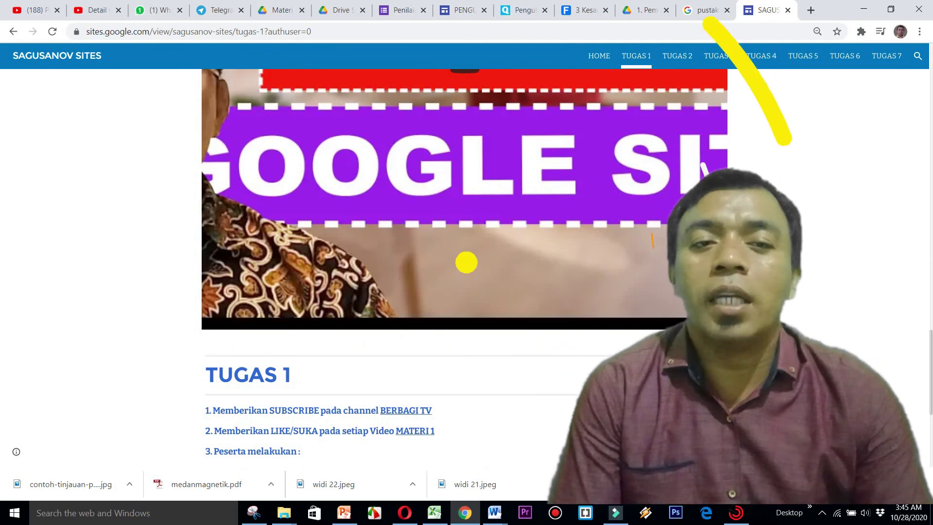